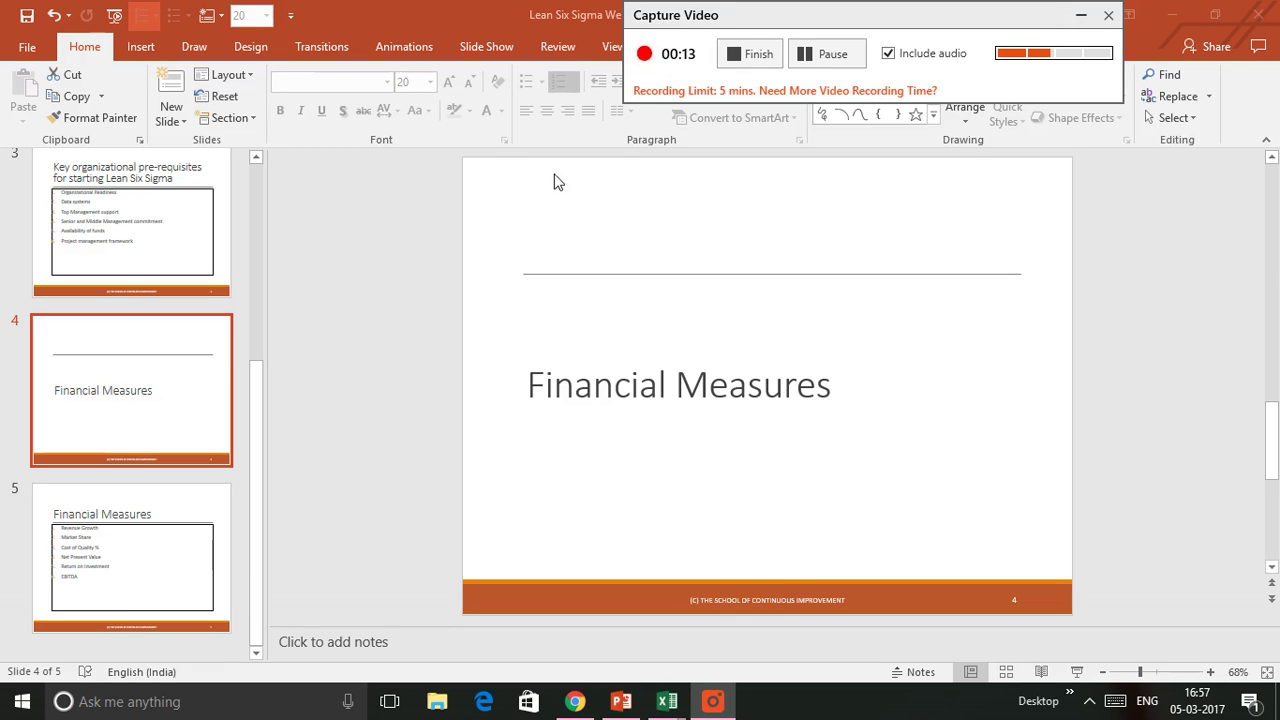
Step: Present the slide listing the six financial measures as a slide show with the laser pointer turned on
{"action": "left_click", "coordinate": [158, 588]}
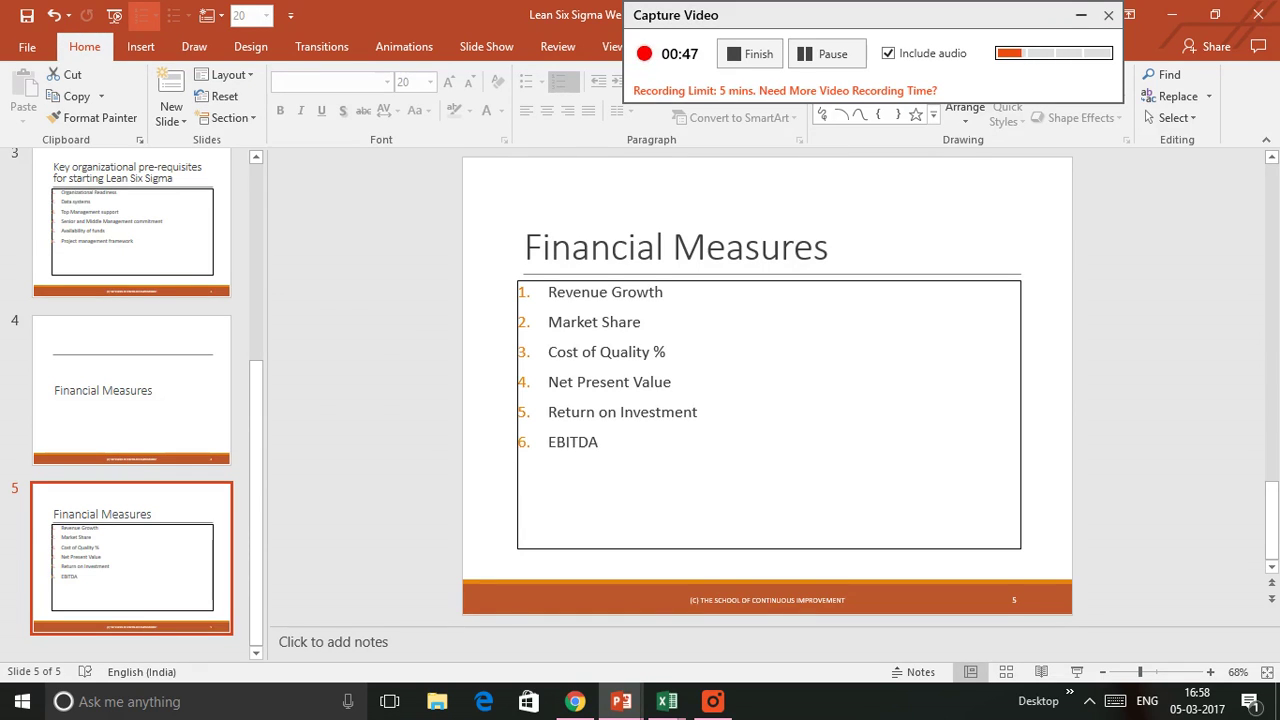
{"action": "key", "text": "shift+F5"}
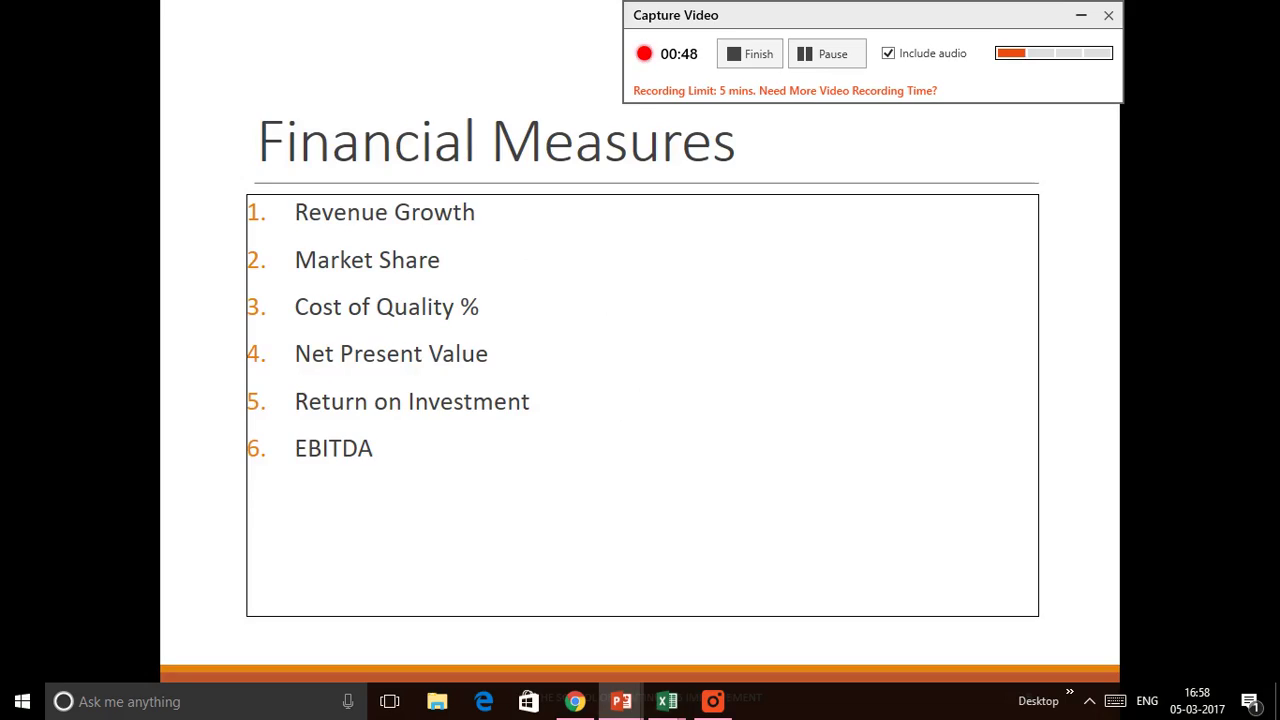
{"action": "right_click", "coordinate": [631, 408]}
{"action": "mouse_move", "coordinate": [710, 326]}
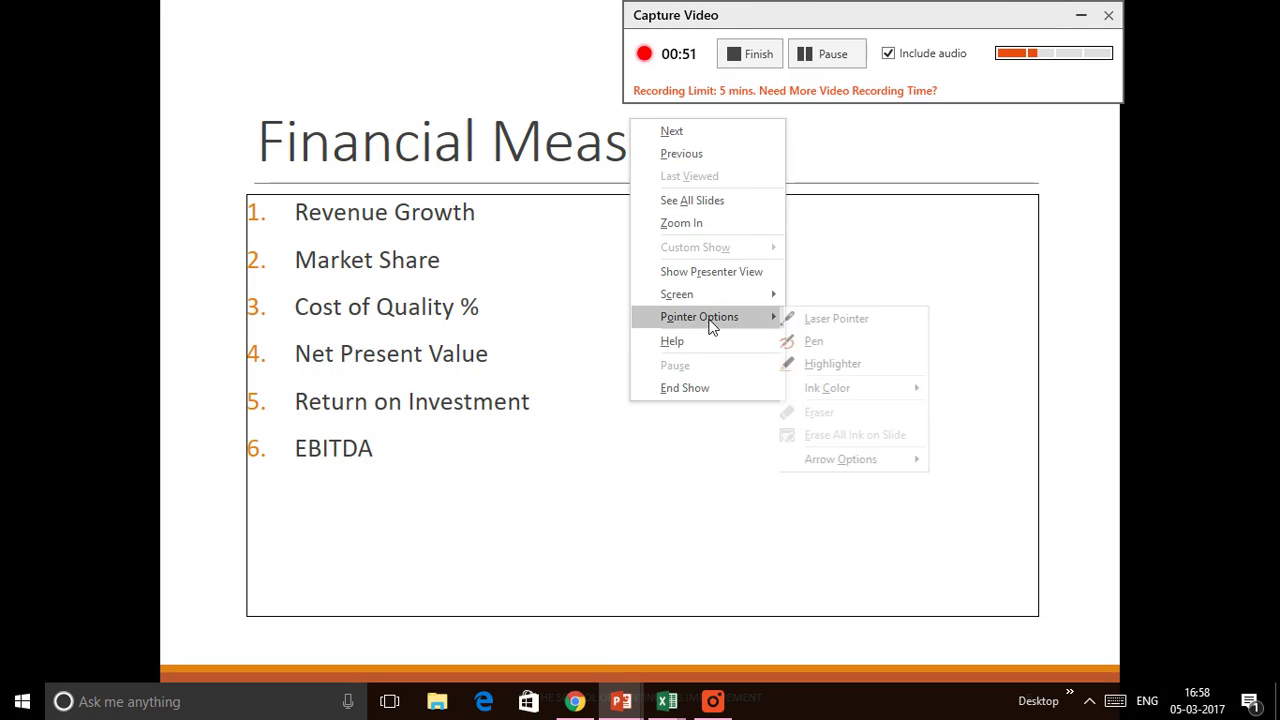
{"action": "left_click", "coordinate": [837, 322]}
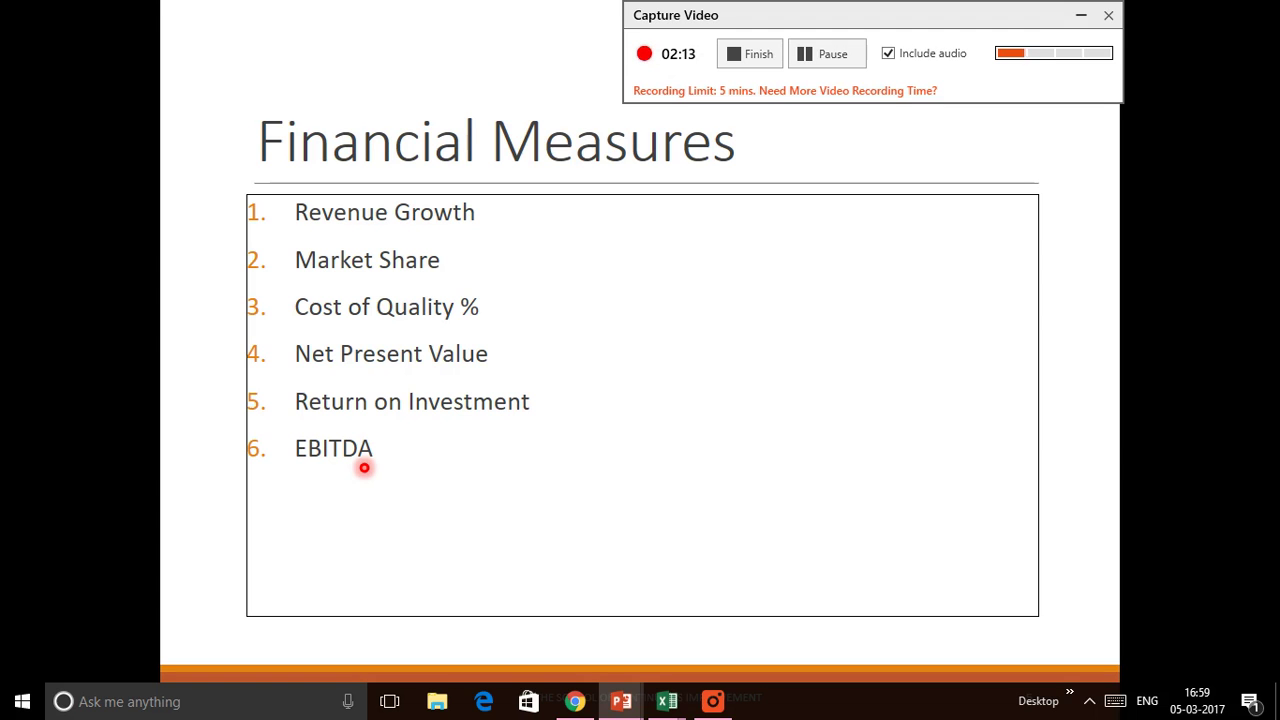
Step: Turn off the laser pointer, end the slide show, and switch to the Book1 workbook in Excel
{"action": "key", "text": "ctrl+l"}
{"action": "key", "text": "Escape"}
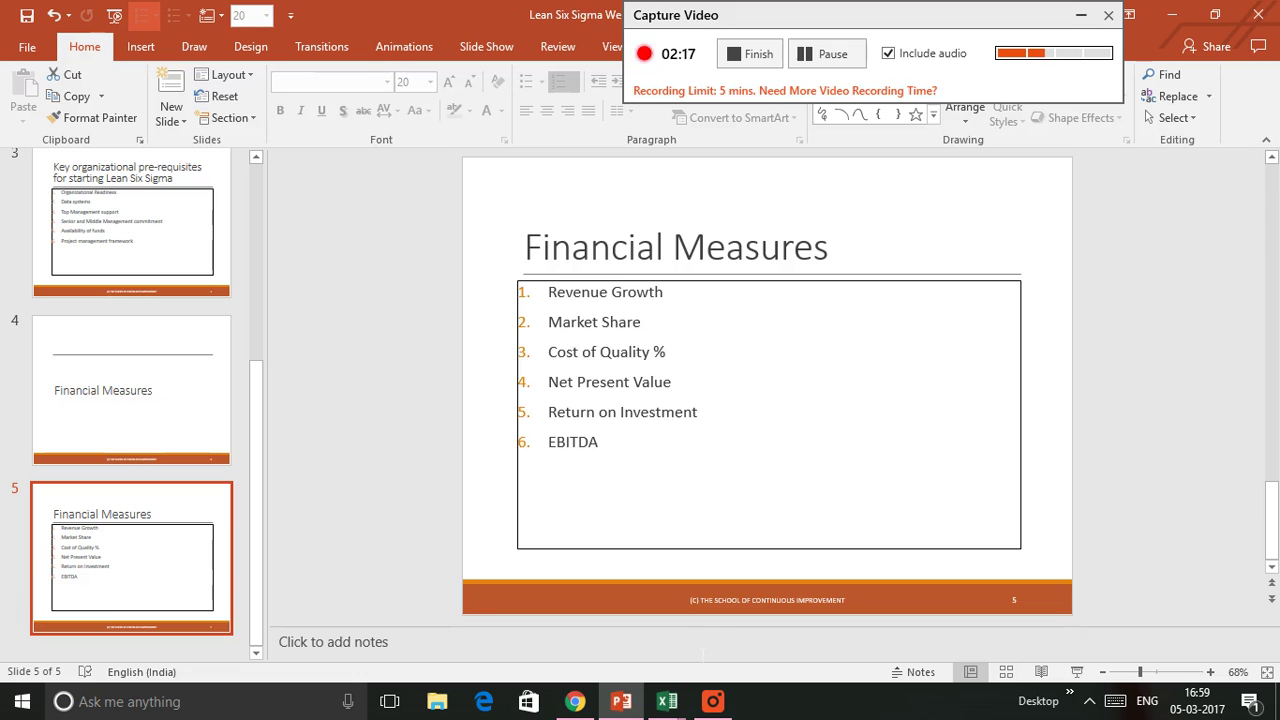
{"action": "mouse_move", "coordinate": [668, 702]}
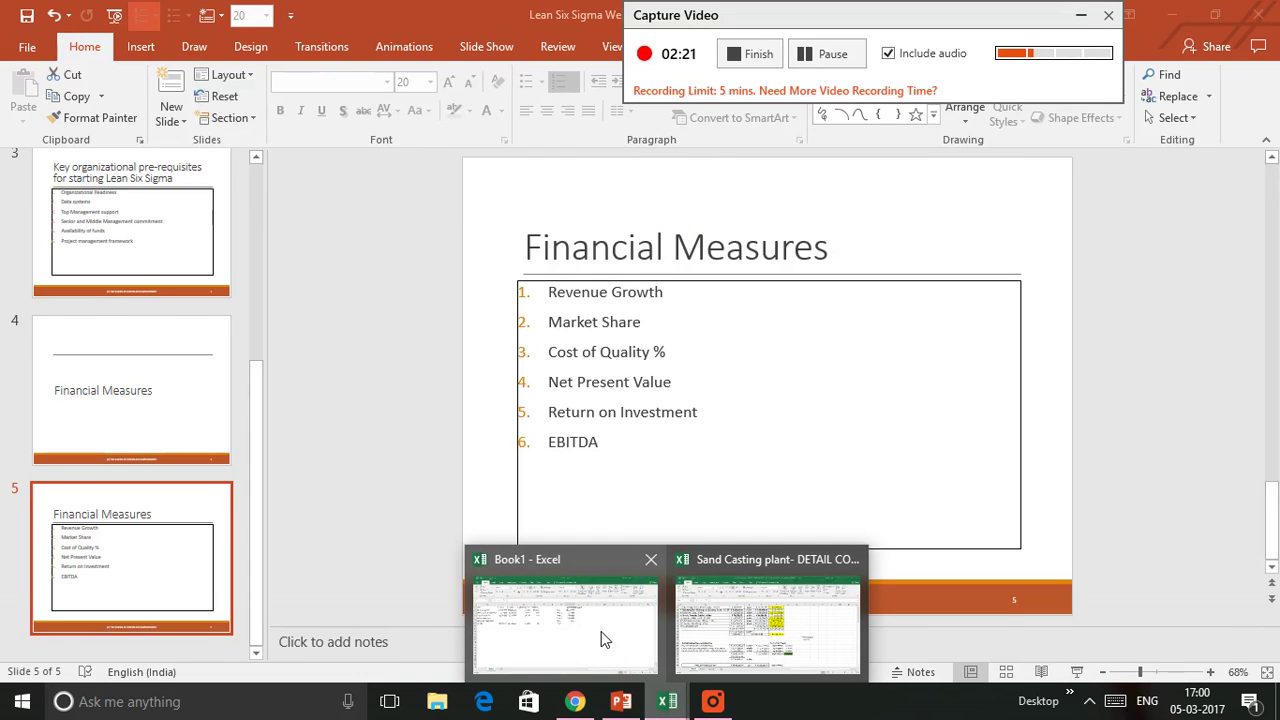
{"action": "left_click", "coordinate": [601, 639]}
{"action": "left_click_drag", "start_coordinate": [489, 523], "coordinate": [430, 508]}
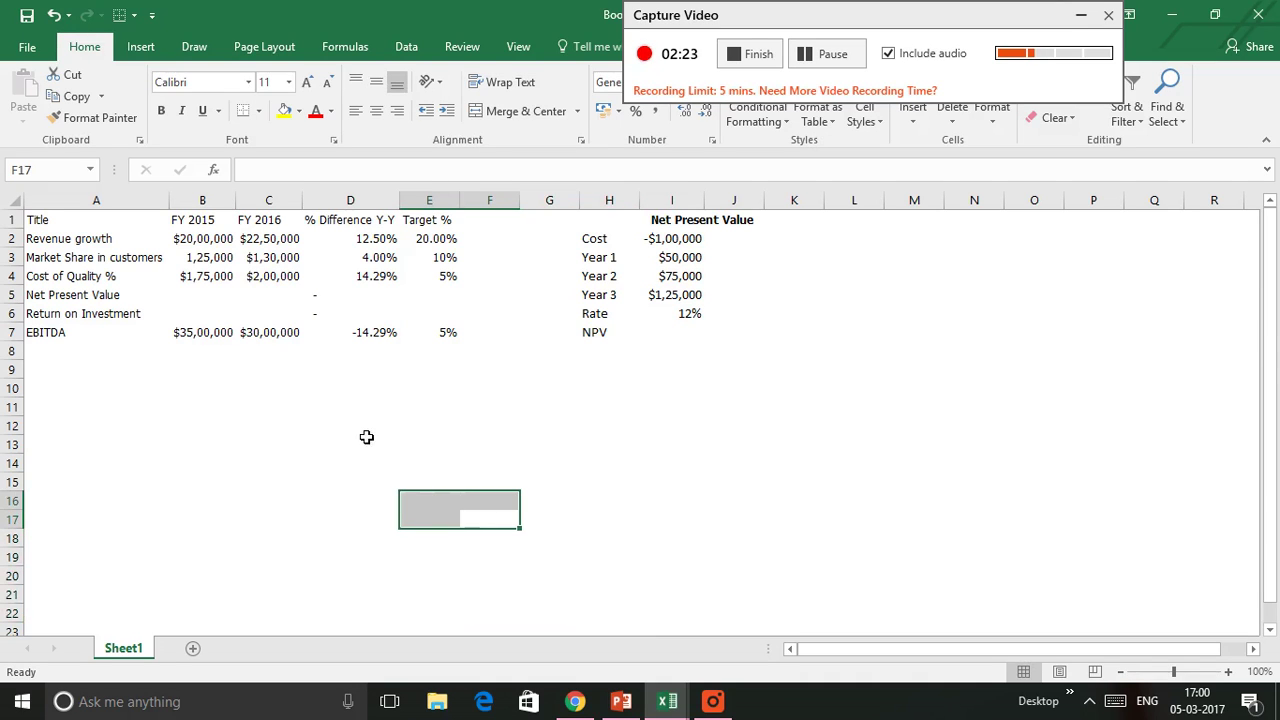
Step: Examine the Title, FY 2015 and FY 2016 column headings of the financial measures table
{"action": "left_click", "coordinate": [300, 396]}
{"action": "key", "text": "Up"}
{"action": "key", "text": "Up"}
{"action": "key", "text": "Up"}
{"action": "key", "text": "Up"}
{"action": "key", "text": "Up"}
{"action": "key", "text": "Up"}
{"action": "key", "text": "Up"}
{"action": "key", "text": "Up"}
{"action": "key", "text": "Up"}
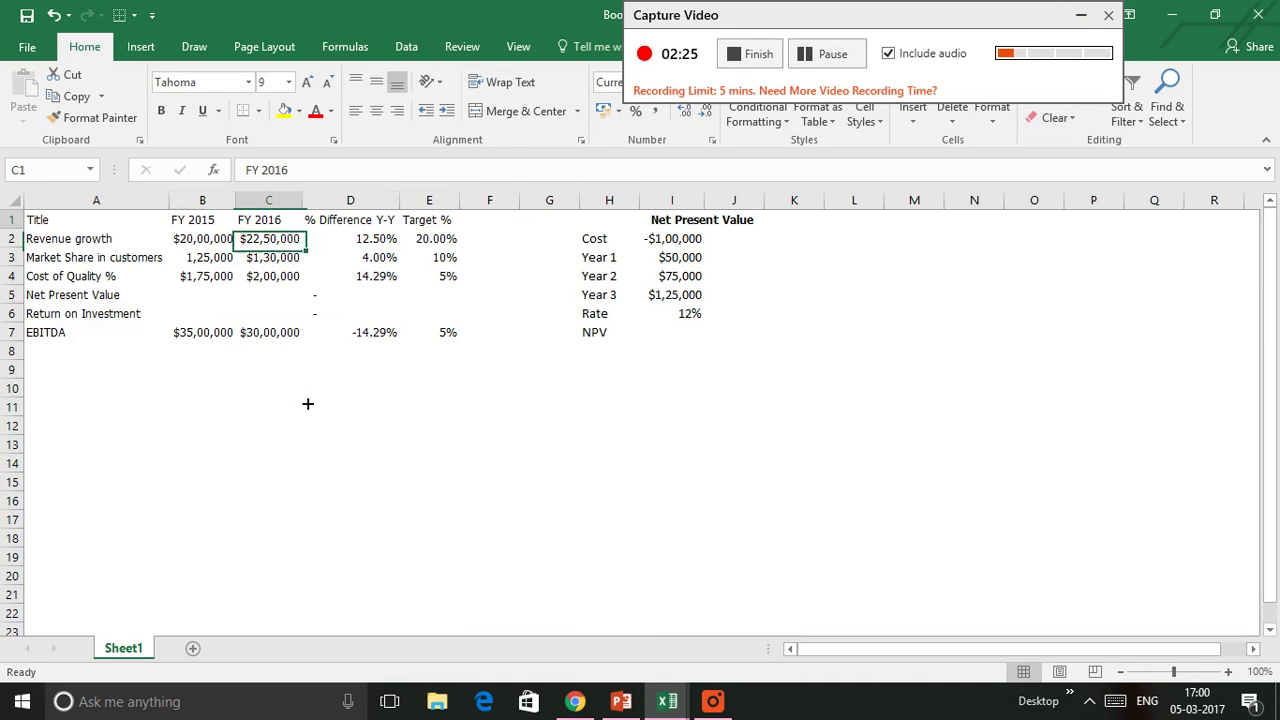
{"action": "key", "text": "Left"}
{"action": "key", "text": "Left"}
{"action": "key", "text": "Down"}
{"action": "key", "text": "Right"}
{"action": "key", "text": "Up"}
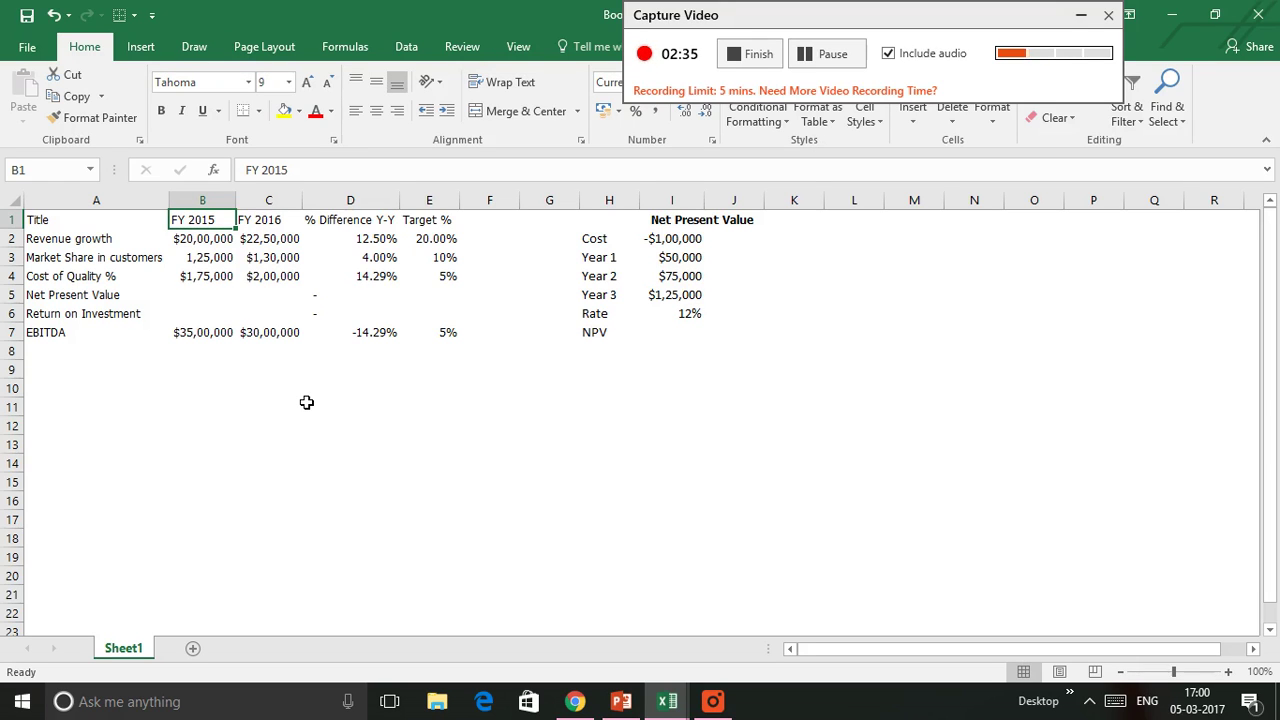
Step: Examine the Revenue growth row, comparing FY 2015 with FY 2016, its year-on-year difference formula and its target
{"action": "key", "text": "Down"}
{"action": "key", "text": "Right"}
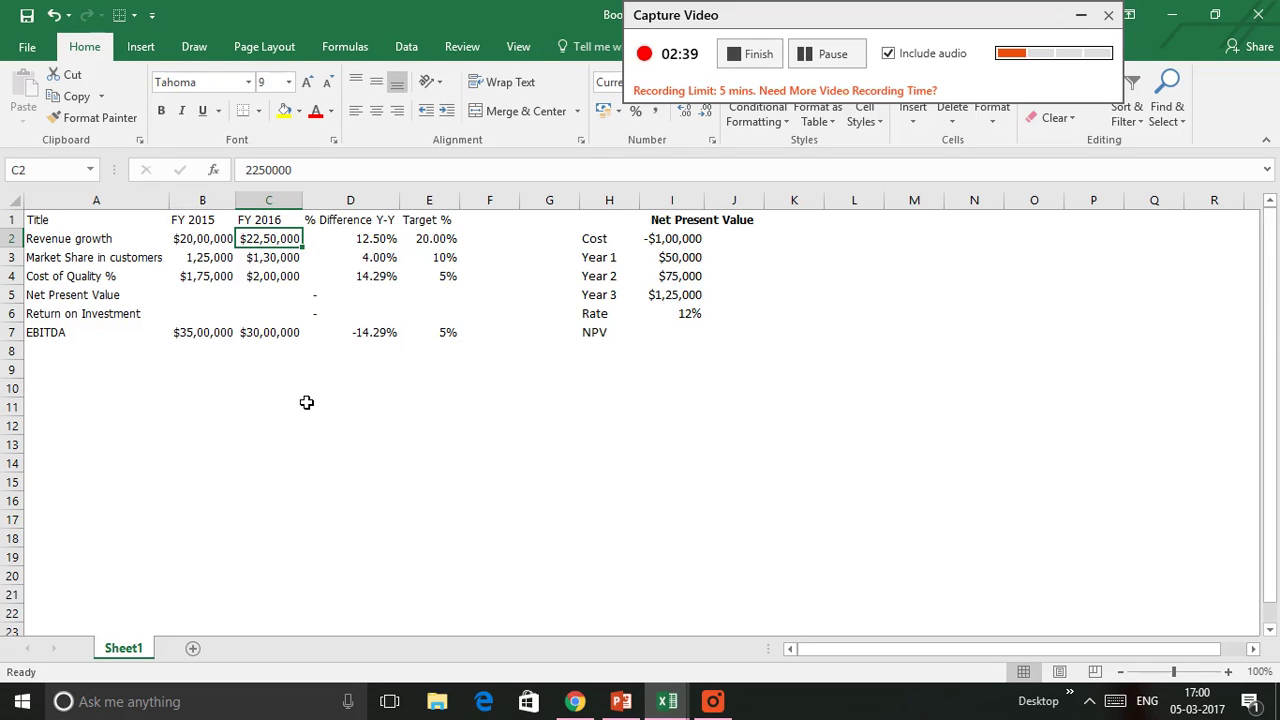
{"action": "key", "text": "Right"}
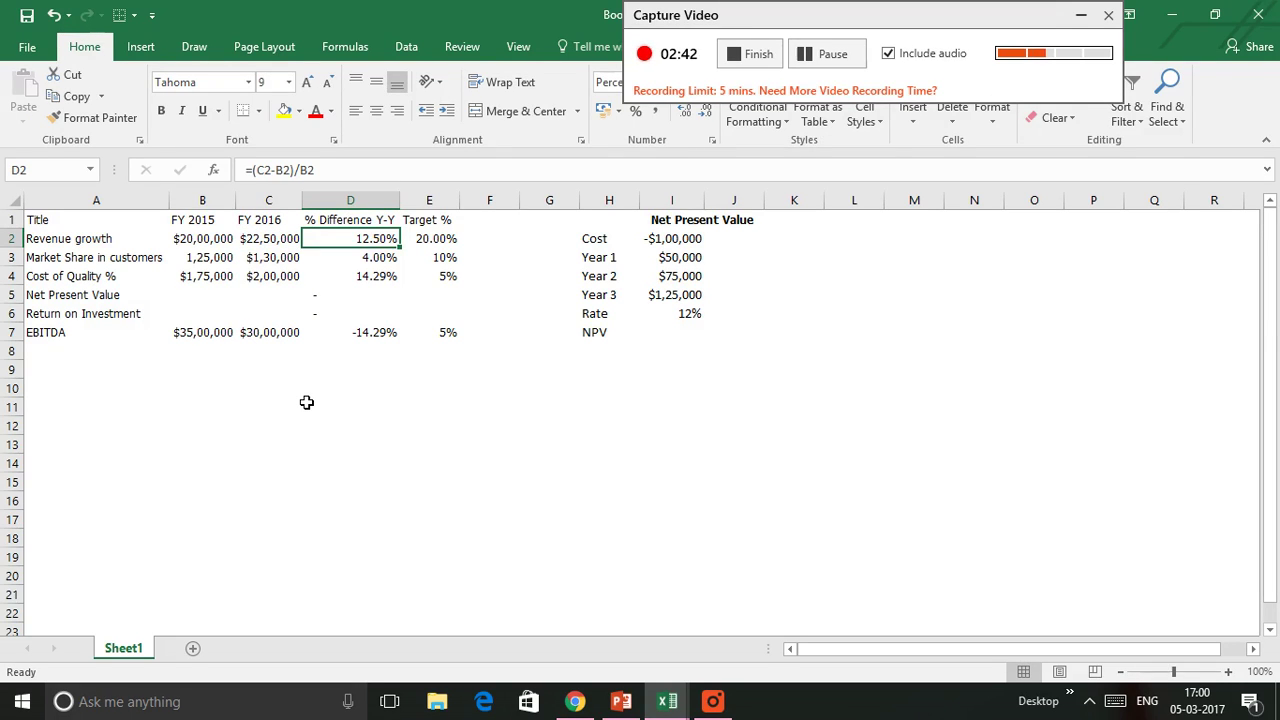
{"action": "key", "text": "Left"}
{"action": "key", "text": "Left"}
{"action": "key", "text": "Right"}
{"action": "key", "text": "Left"}
{"action": "key", "text": "Right"}
{"action": "key", "text": "Right"}
{"action": "key", "text": "Right"}
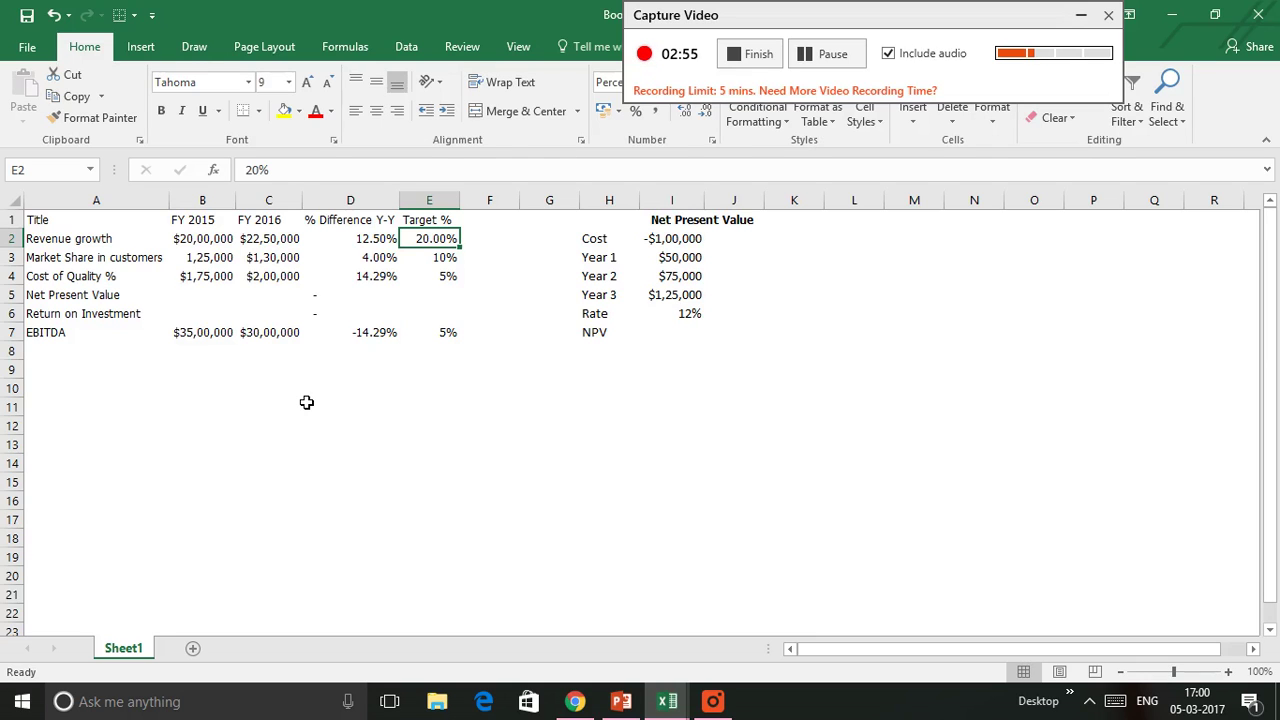
{"action": "key", "text": "Left"}
{"action": "key", "text": "Left"}
{"action": "key", "text": "Left"}
{"action": "key", "text": "Left"}
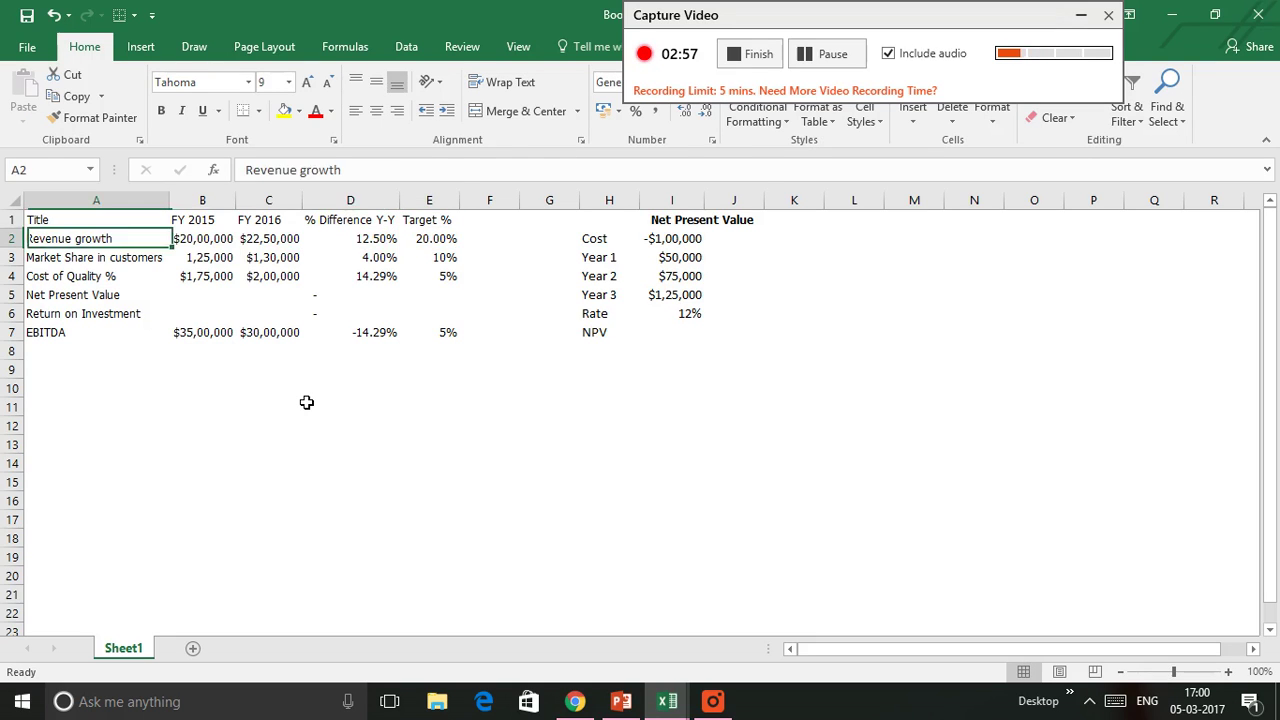
Step: Examine the Market Share in customers row across both fiscal years, the percentage difference and the target
{"action": "key", "text": "Down"}
{"action": "key", "text": "Right"}
{"action": "key", "text": "Right"}
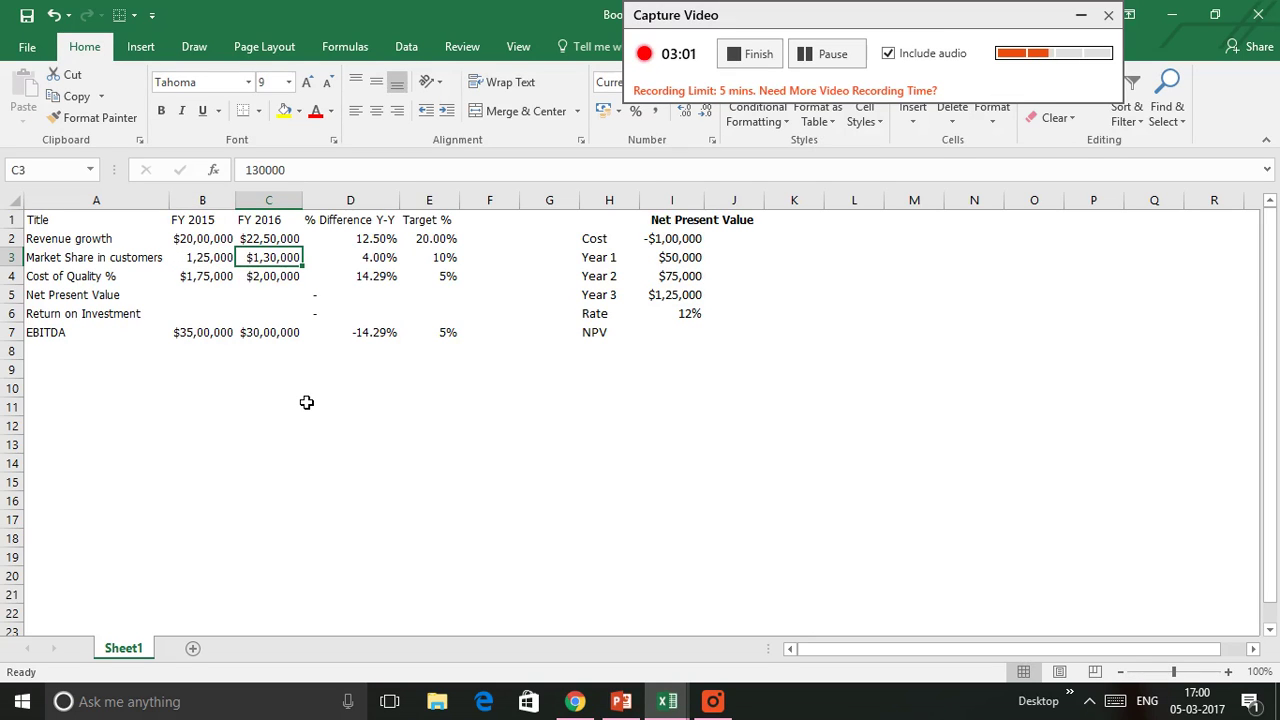
{"action": "key", "text": "Left"}
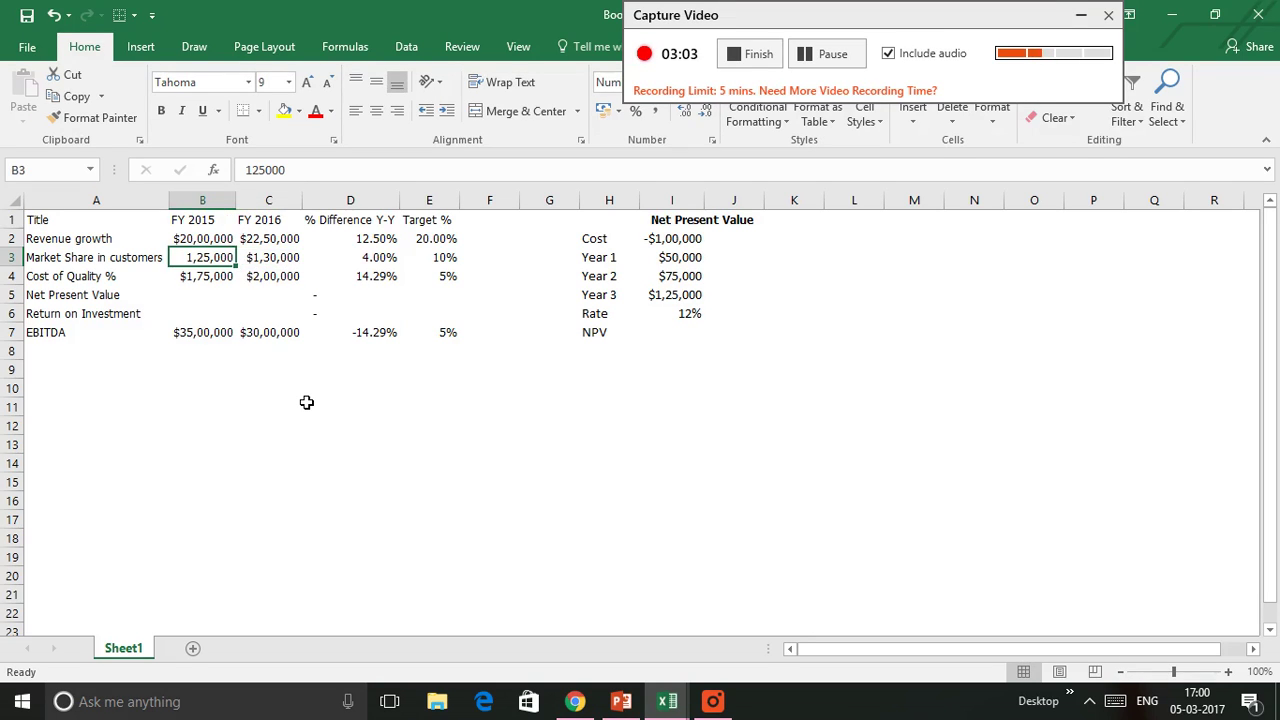
{"action": "key", "text": "Right"}
{"action": "key", "text": "Left"}
{"action": "key", "text": "Right"}
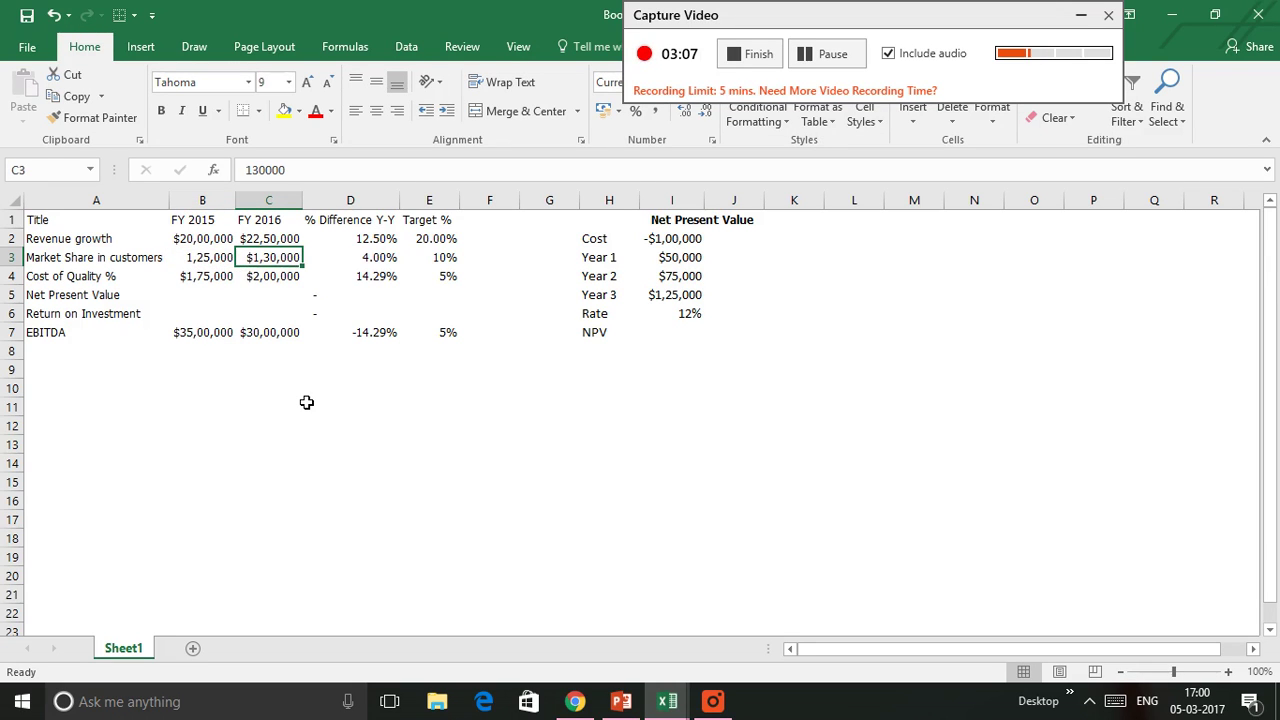
{"action": "key", "text": "Up"}
{"action": "key", "text": "Down"}
{"action": "key", "text": "Right"}
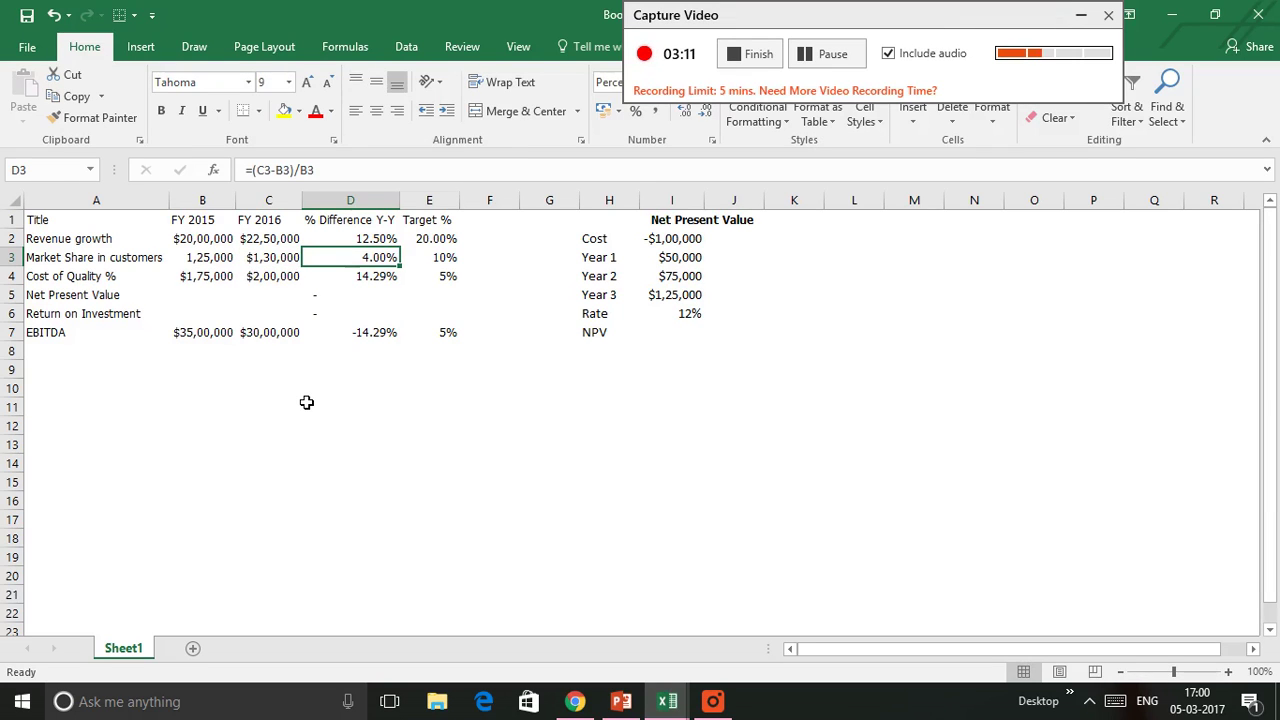
{"action": "key", "text": "Right"}
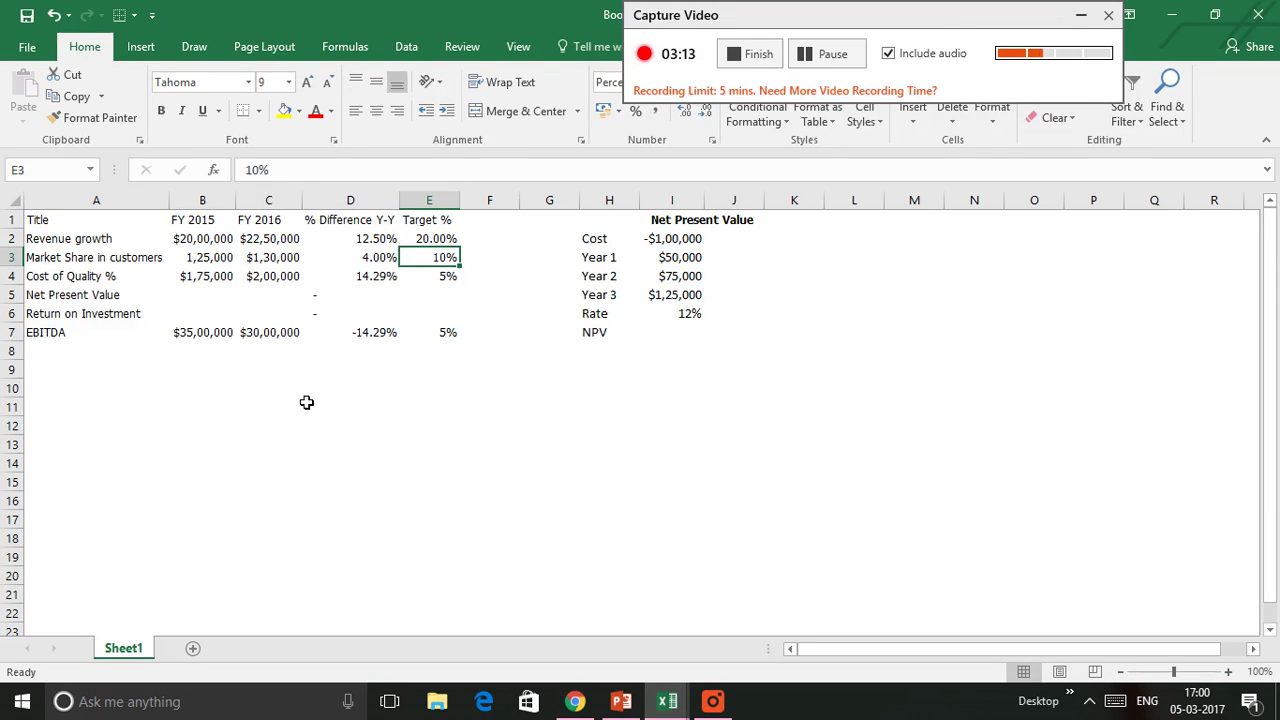
Step: Examine the Cost of Quality % row, from its FY 2015 figure through to its target
{"action": "key", "text": "Down"}
{"action": "key", "text": "Left"}
{"action": "key", "text": "Left"}
{"action": "key", "text": "Left"}
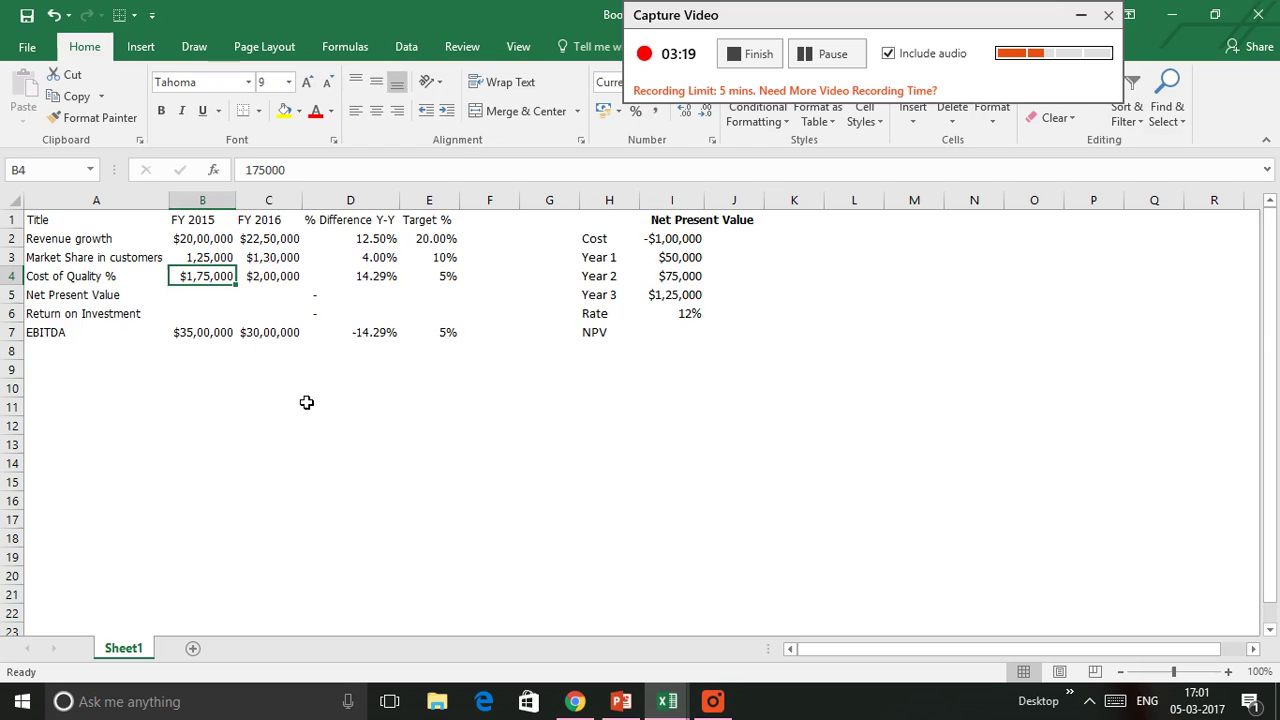
{"action": "key", "text": "Right"}
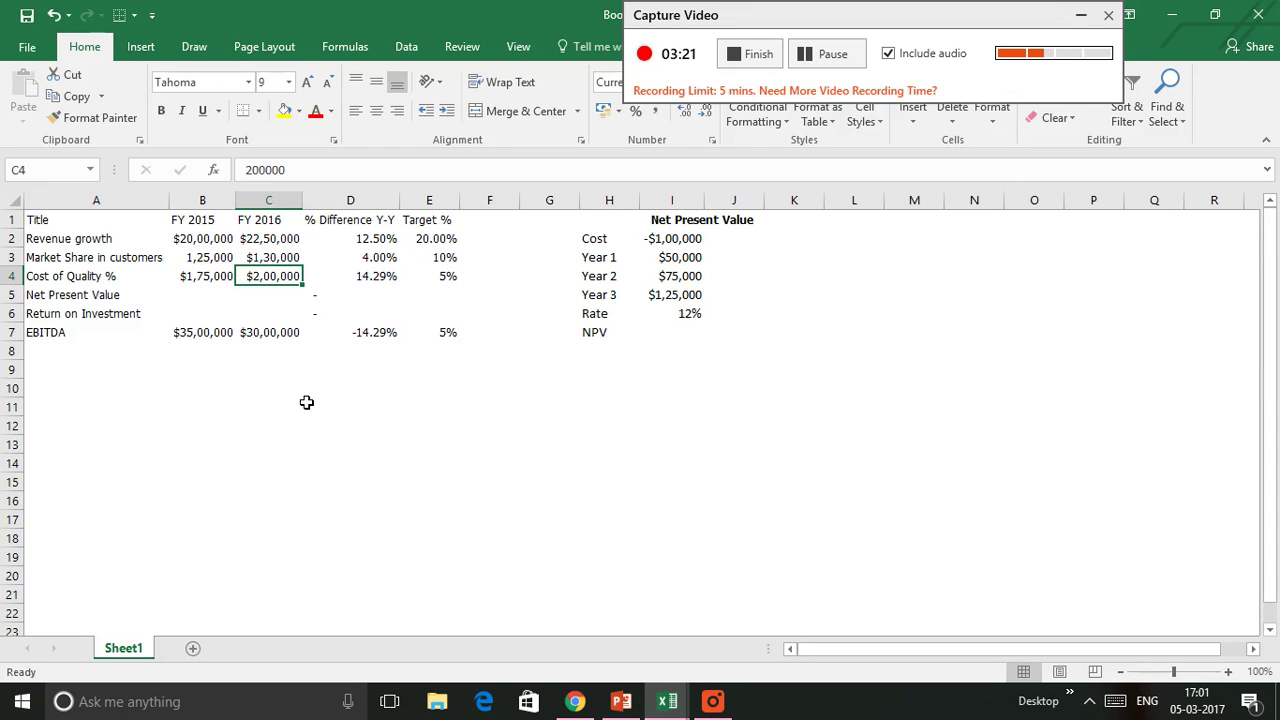
{"action": "key", "text": "Right"}
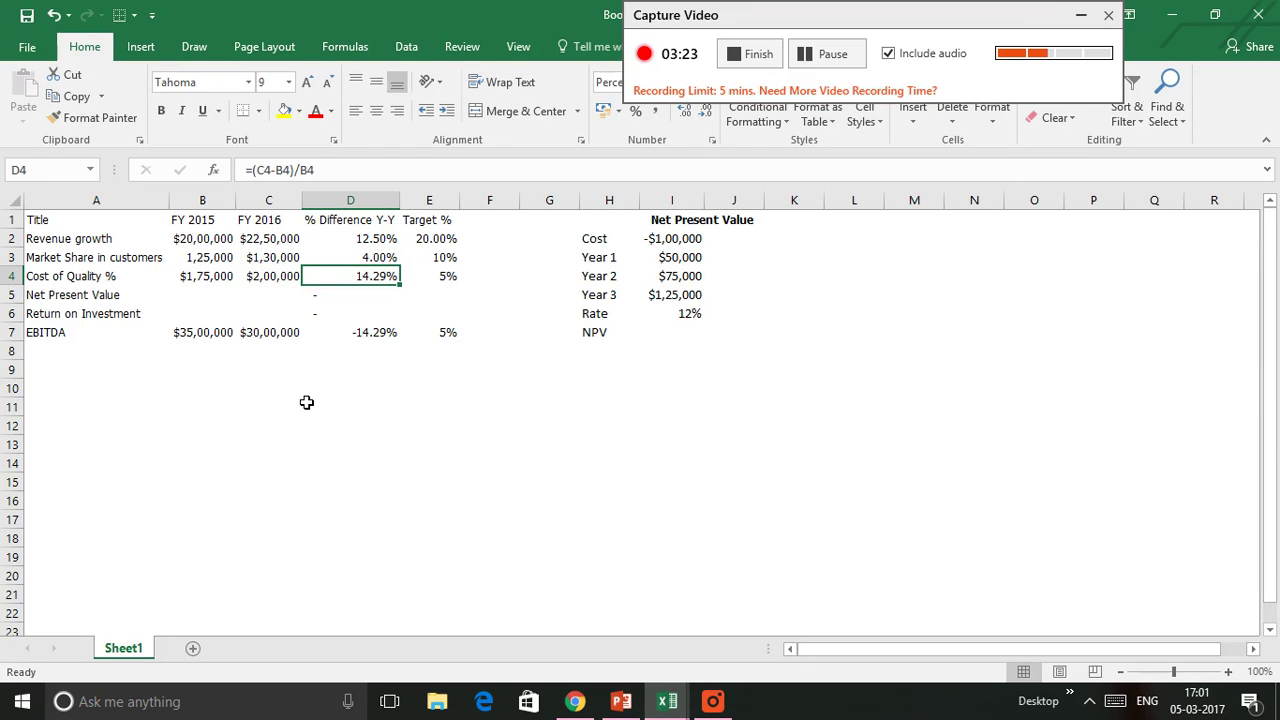
{"action": "key", "text": "Right"}
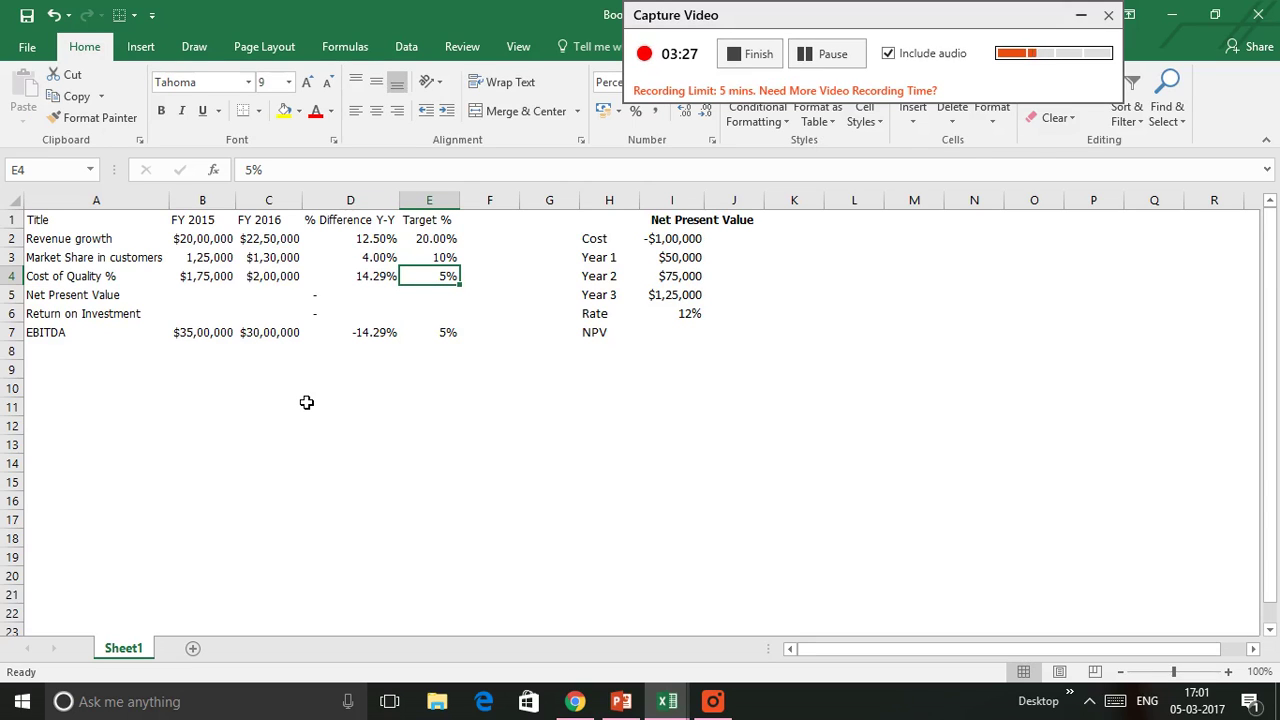
Step: Examine the EBITDA row, comparing its year-on-year difference in D7 with the target in E7
{"action": "key", "text": "Down"}
{"action": "key", "text": "Down"}
{"action": "key", "text": "Down"}
{"action": "key", "text": "Left"}
{"action": "key", "text": "Left"}
{"action": "key", "text": "Left"}
{"action": "key", "text": "Left"}
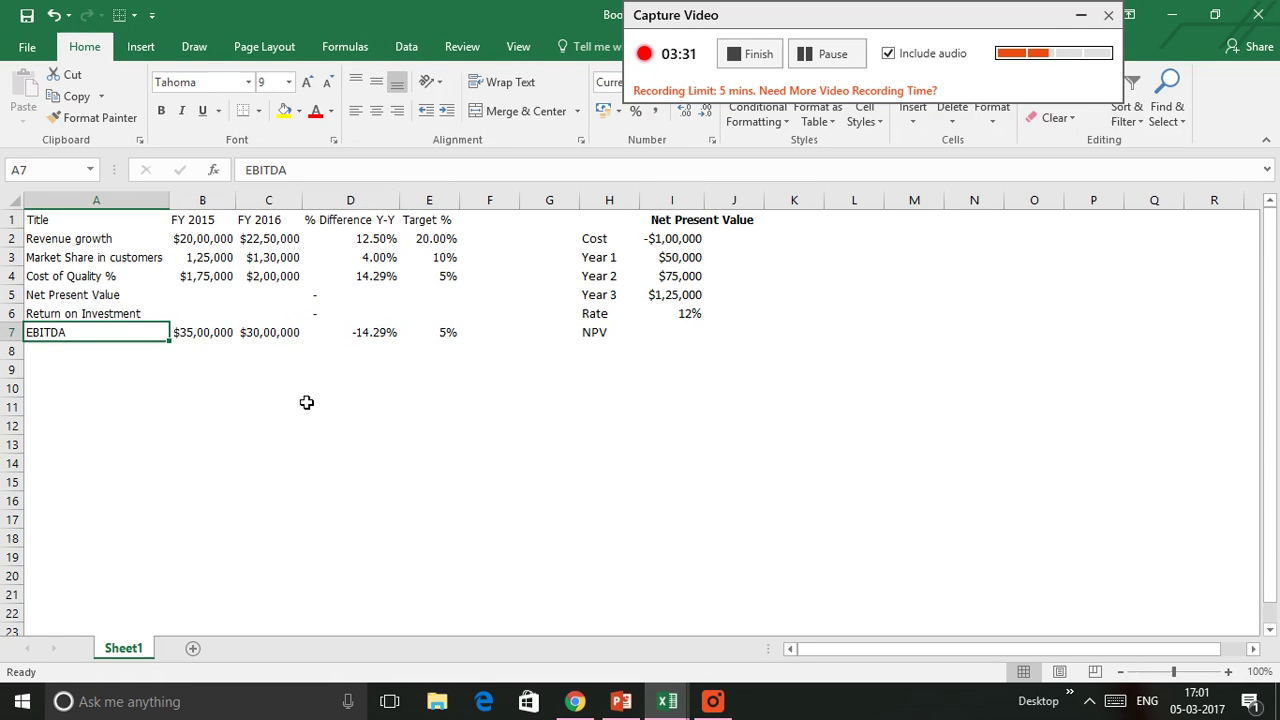
{"action": "key", "text": "Right"}
{"action": "key", "text": "Right"}
{"action": "key", "text": "Right"}
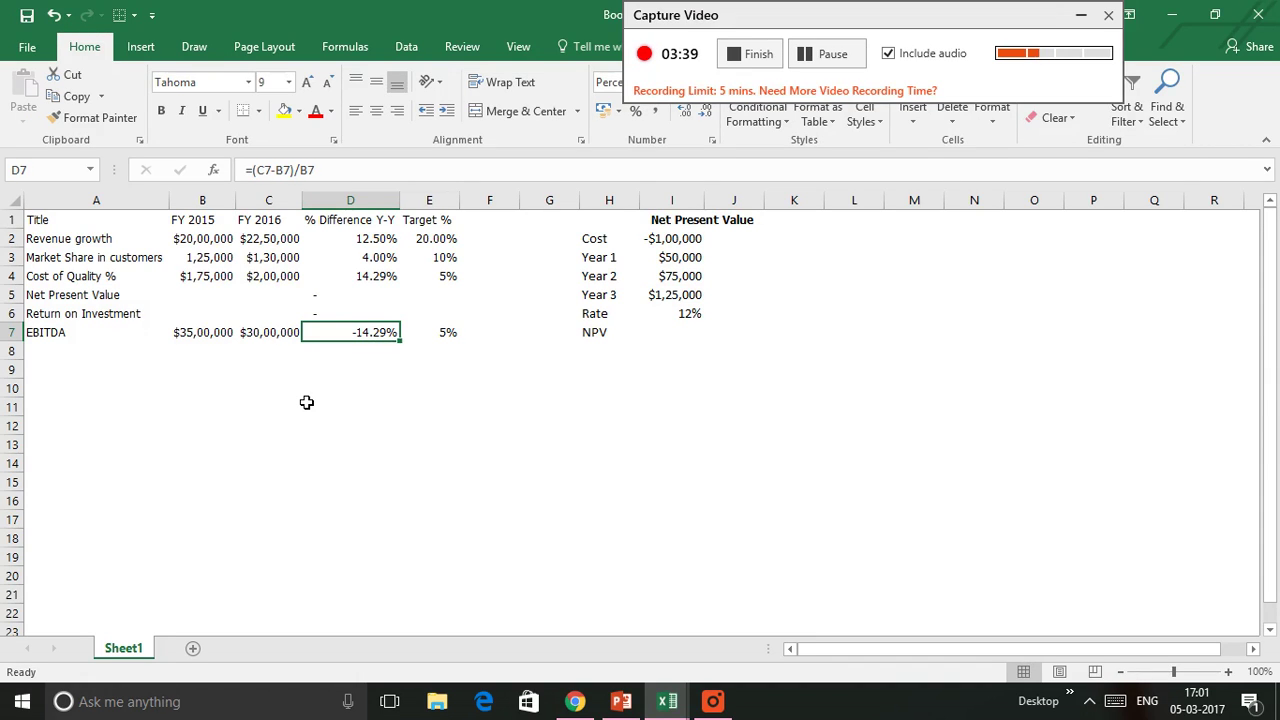
{"action": "key", "text": "Right"}
{"action": "key", "text": "Left"}
{"action": "key", "text": "Right"}
{"action": "key", "text": "Left"}
{"action": "key", "text": "Right"}
Step: Review the Target % column from Revenue growth down to the merged Net Present Value and Return on Investment rows
{"action": "key", "text": "Up"}
{"action": "key", "text": "Up"}
{"action": "key", "text": "Up"}
{"action": "key", "text": "Up"}
{"action": "key", "text": "Up"}
{"action": "key", "text": "Up"}
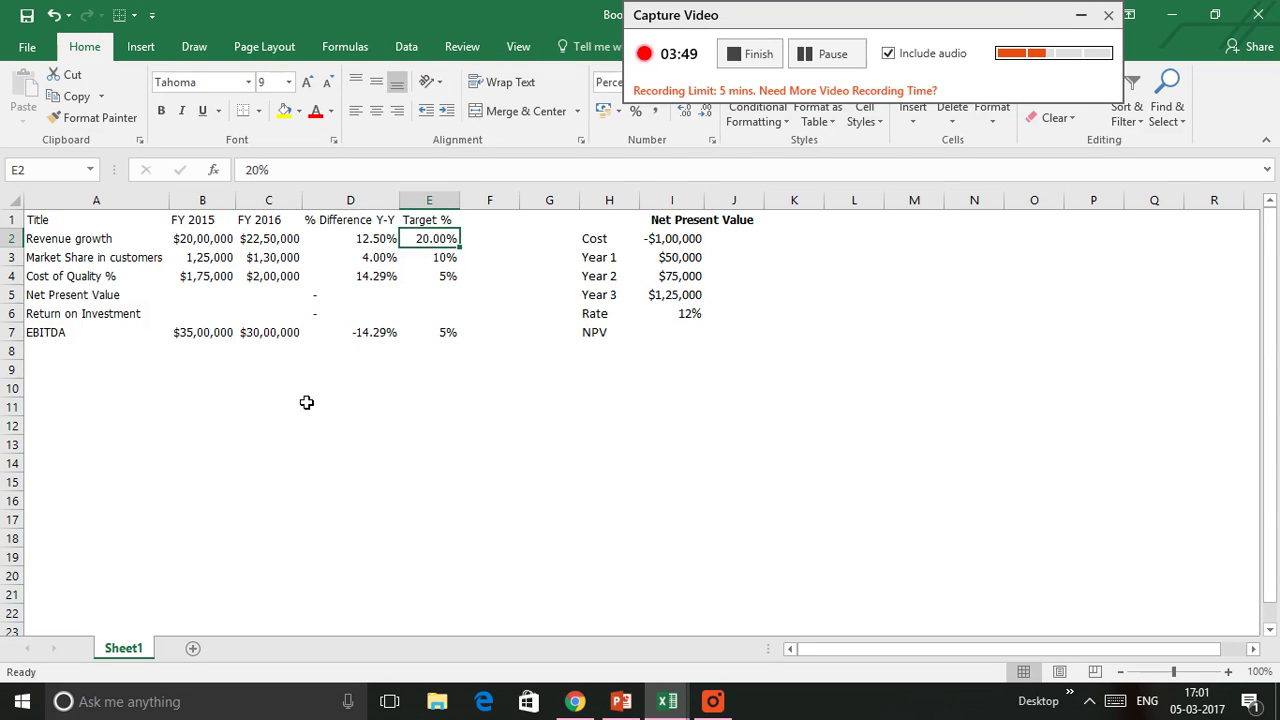
{"action": "key", "text": "Down"}
{"action": "key", "text": "Down"}
{"action": "key", "text": "Down"}
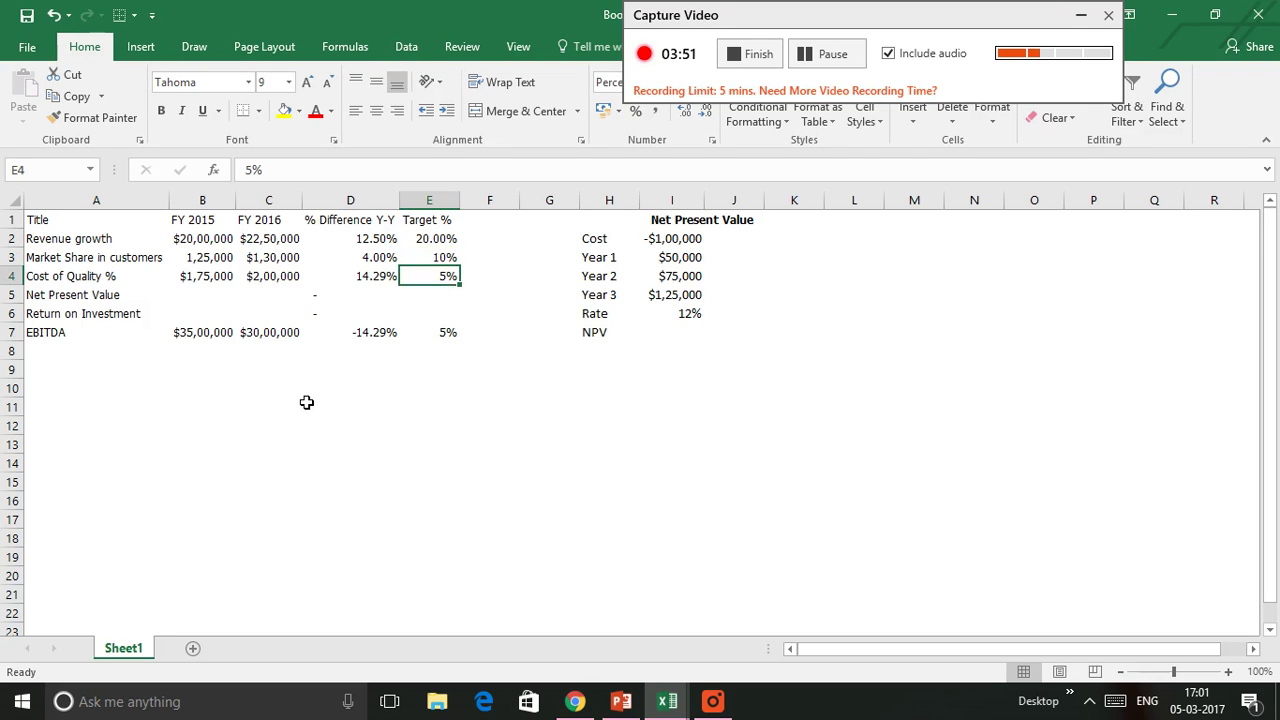
{"action": "key", "text": "Down"}
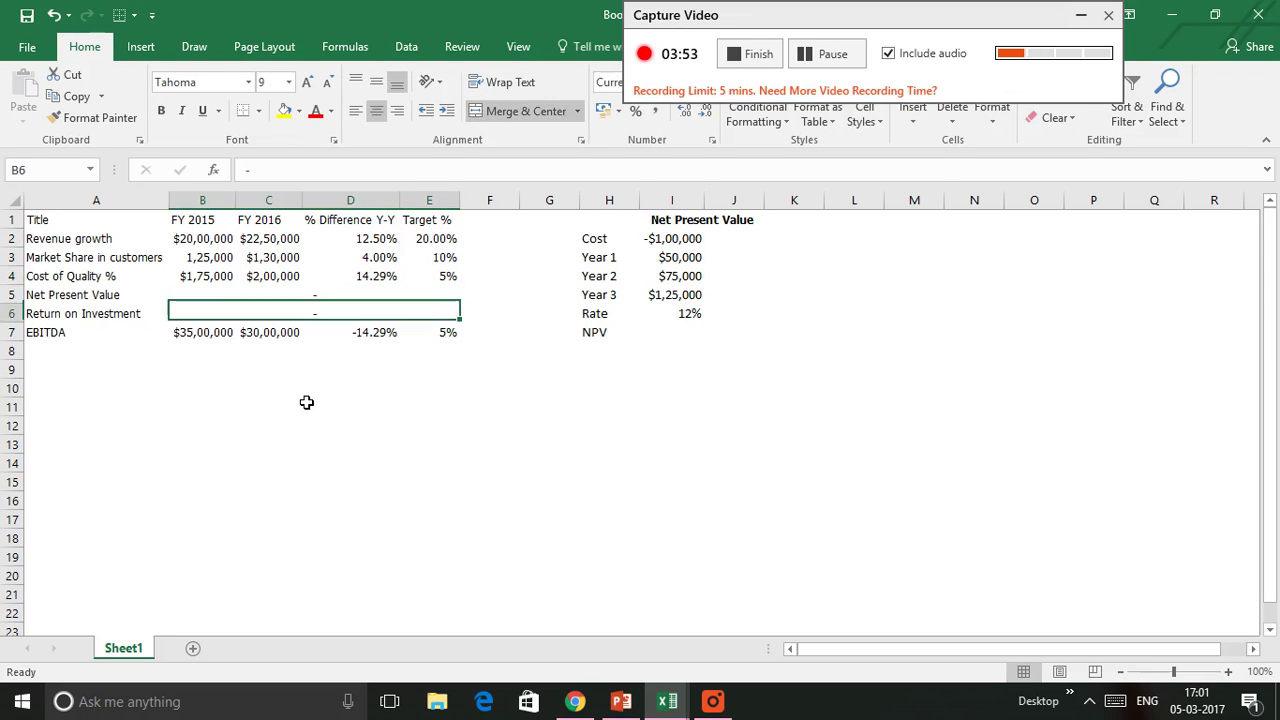
Step: Examine the Net Present Value inputs in columns H and I: the cost and the Year 1 to Year 3 amounts
{"action": "key", "text": "Left"}
{"action": "key", "text": "Right"}
{"action": "key", "text": "Right"}
{"action": "key", "text": "Right"}
{"action": "key", "text": "Right"}
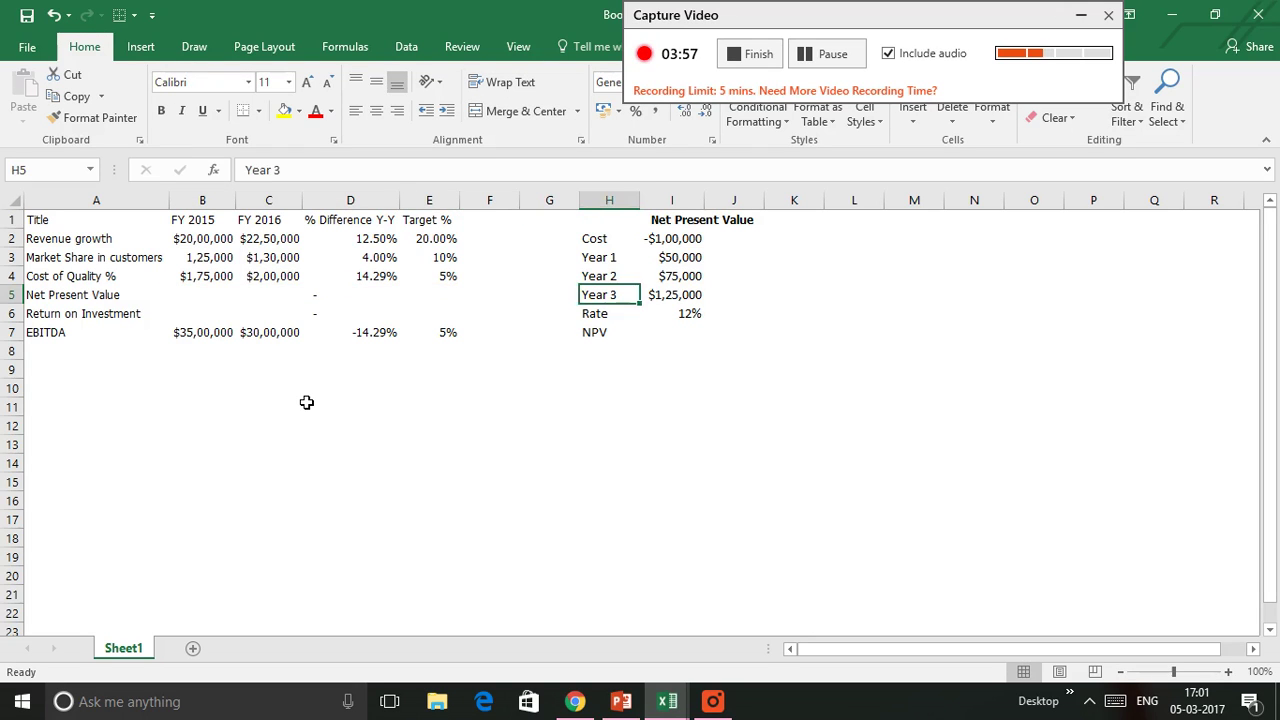
{"action": "key", "text": "Up"}
{"action": "key", "text": "Up"}
{"action": "key", "text": "Up"}
{"action": "key", "text": "Right"}
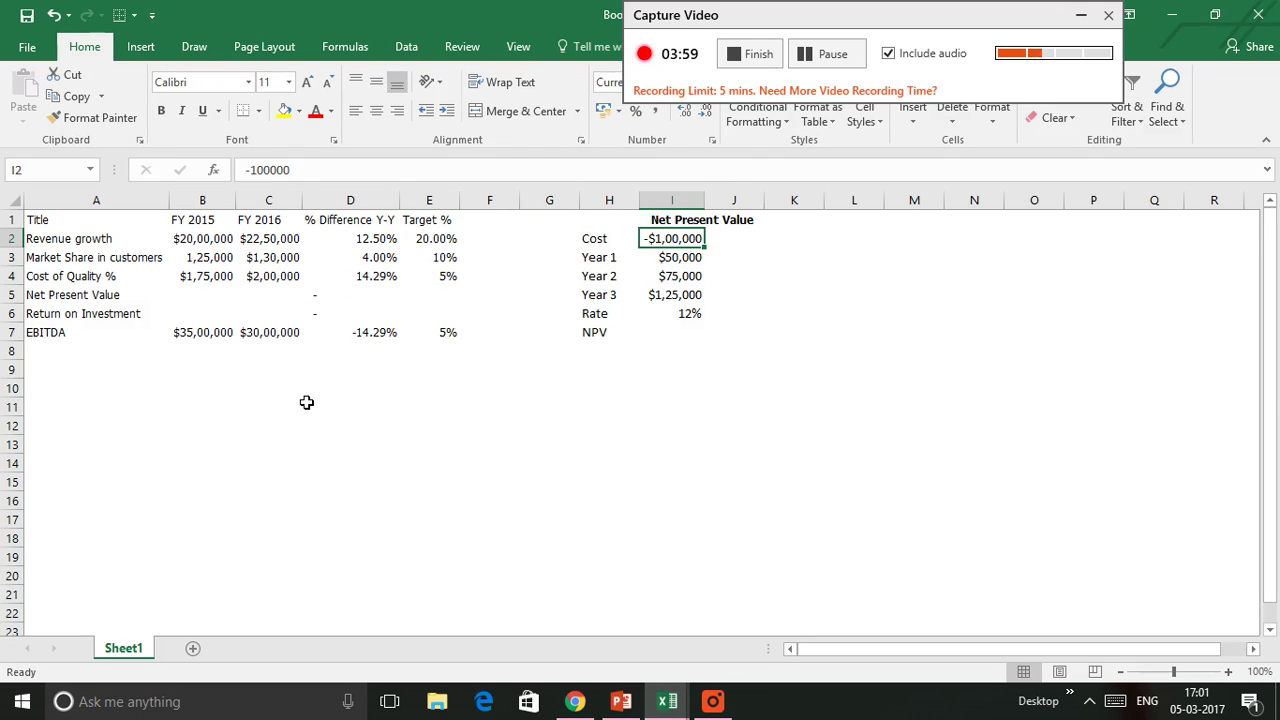
{"action": "key", "text": "Left"}
{"action": "key", "text": "Right"}
{"action": "key", "text": "Down"}
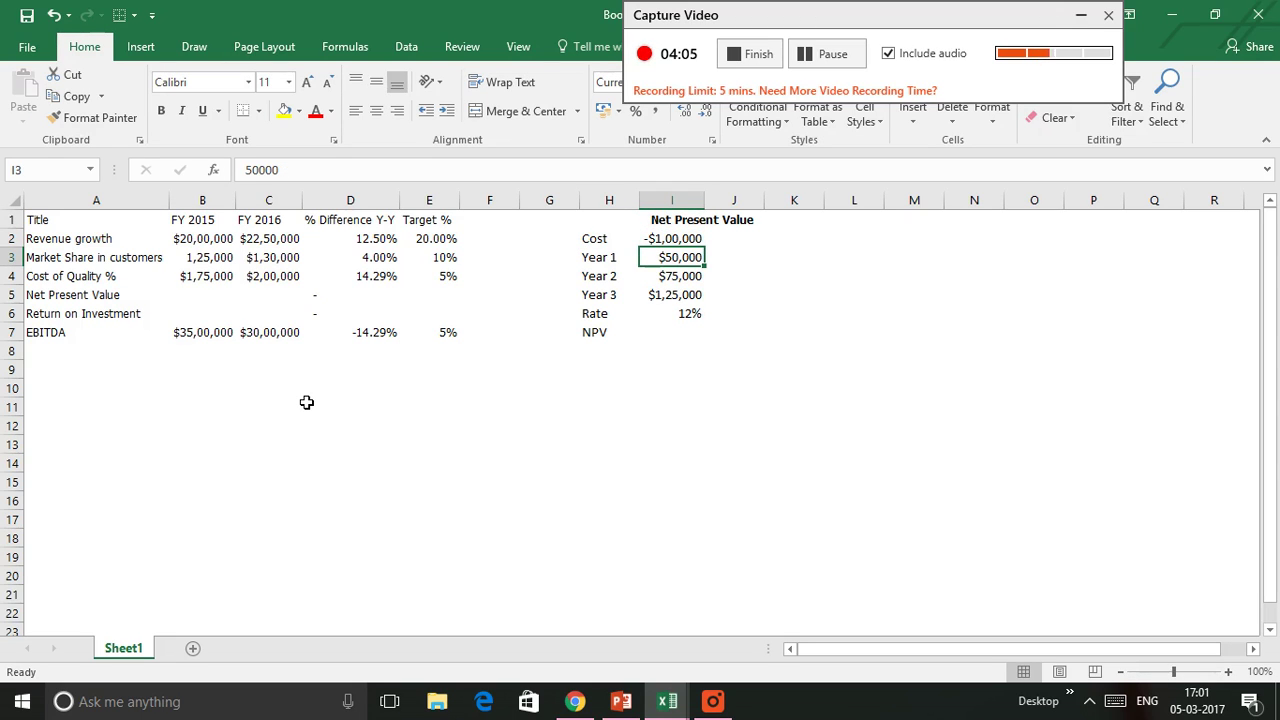
{"action": "key", "text": "Down"}
{"action": "key", "text": "Down"}
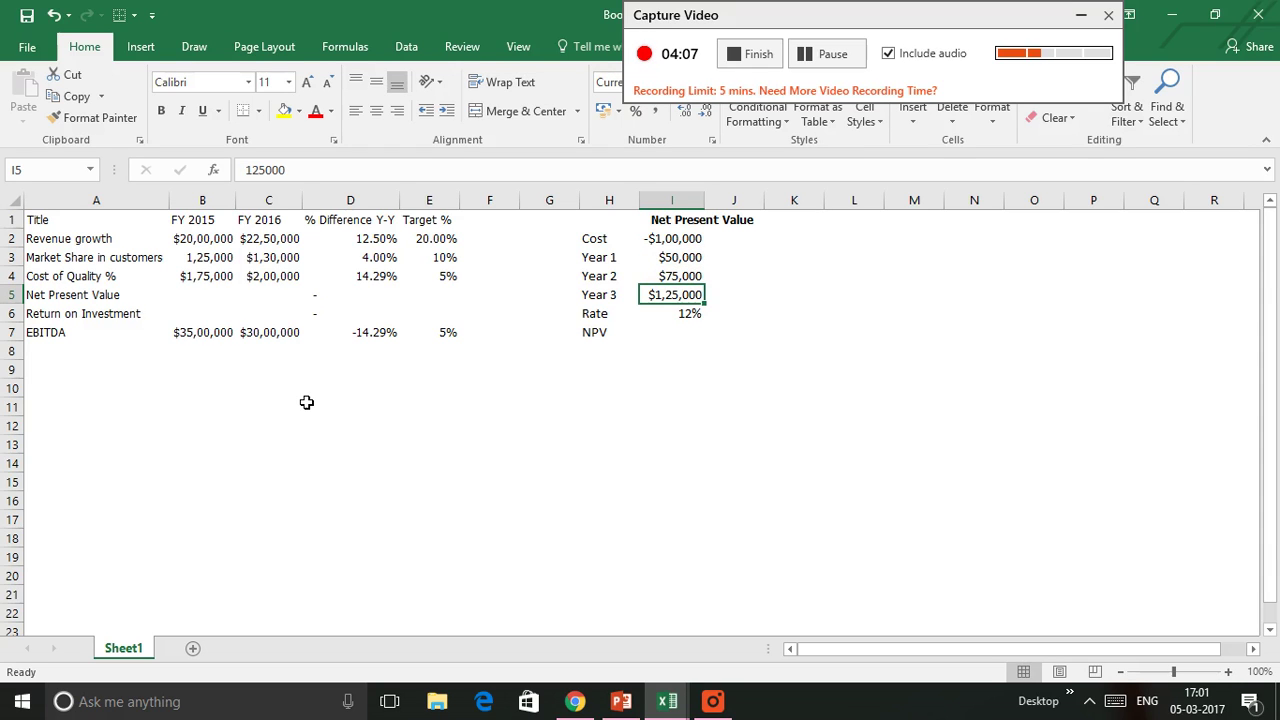
{"action": "key", "text": "Left"}
{"action": "key", "text": "Right"}
Step: Start an NPV formula in I7 with the rate in I6 and the cost in I2 as its first value
{"action": "key", "text": "Down"}
{"action": "key", "text": "Down"}
{"action": "type", "text": "=npv("}
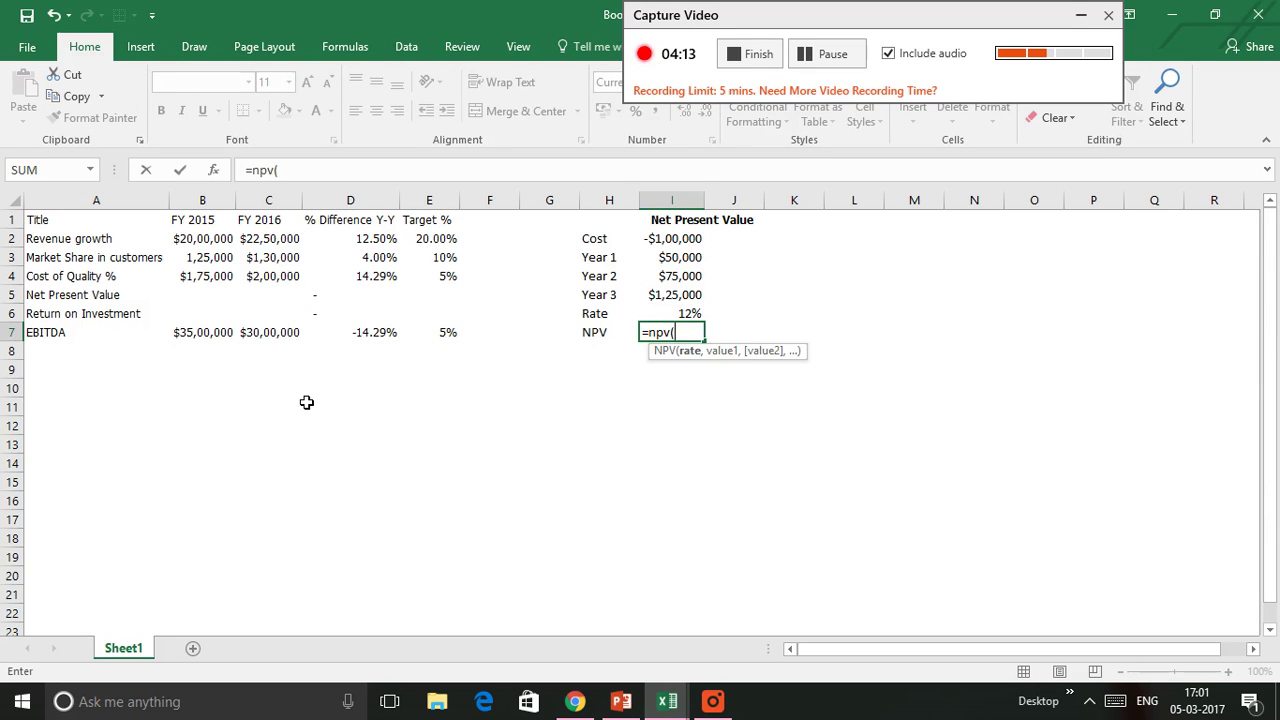
{"action": "key", "text": "Up"}
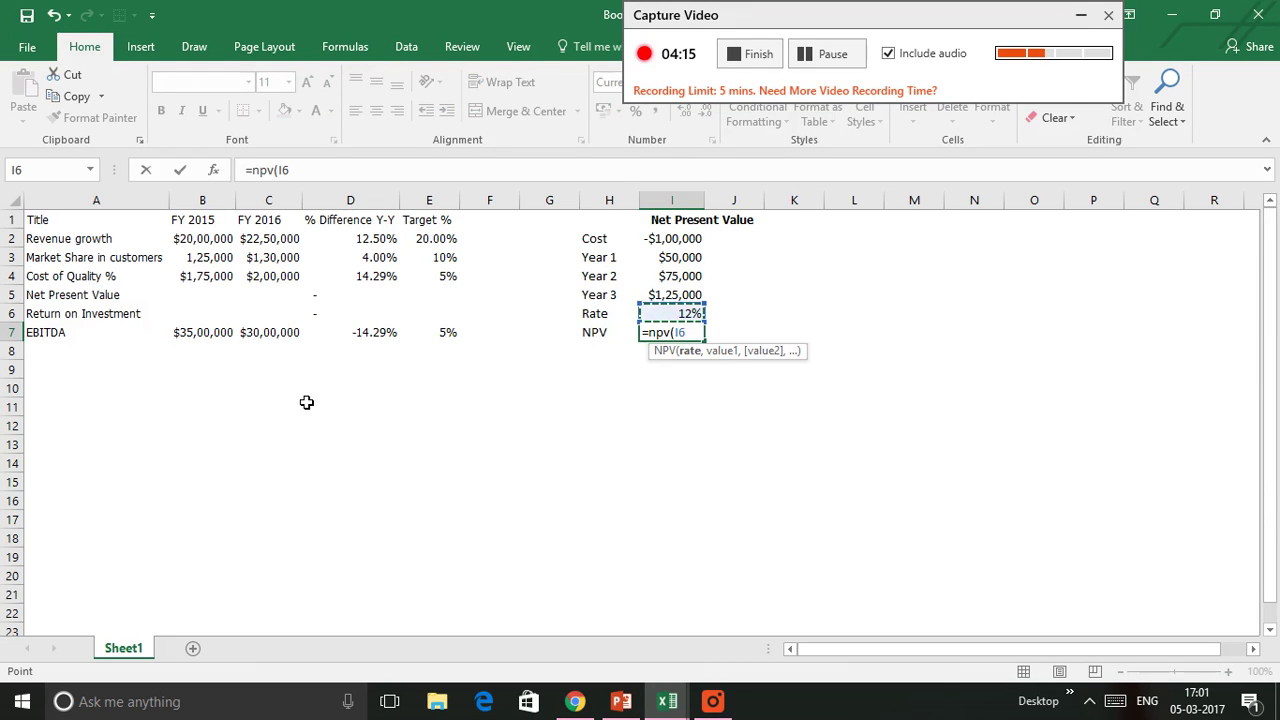
{"action": "type", "text": ","}
{"action": "key", "text": "Up"}
{"action": "key", "text": "Up"}
{"action": "key", "text": "Up"}
{"action": "key", "text": "Up"}
{"action": "key", "text": "Up"}
{"action": "type", "text": ","}
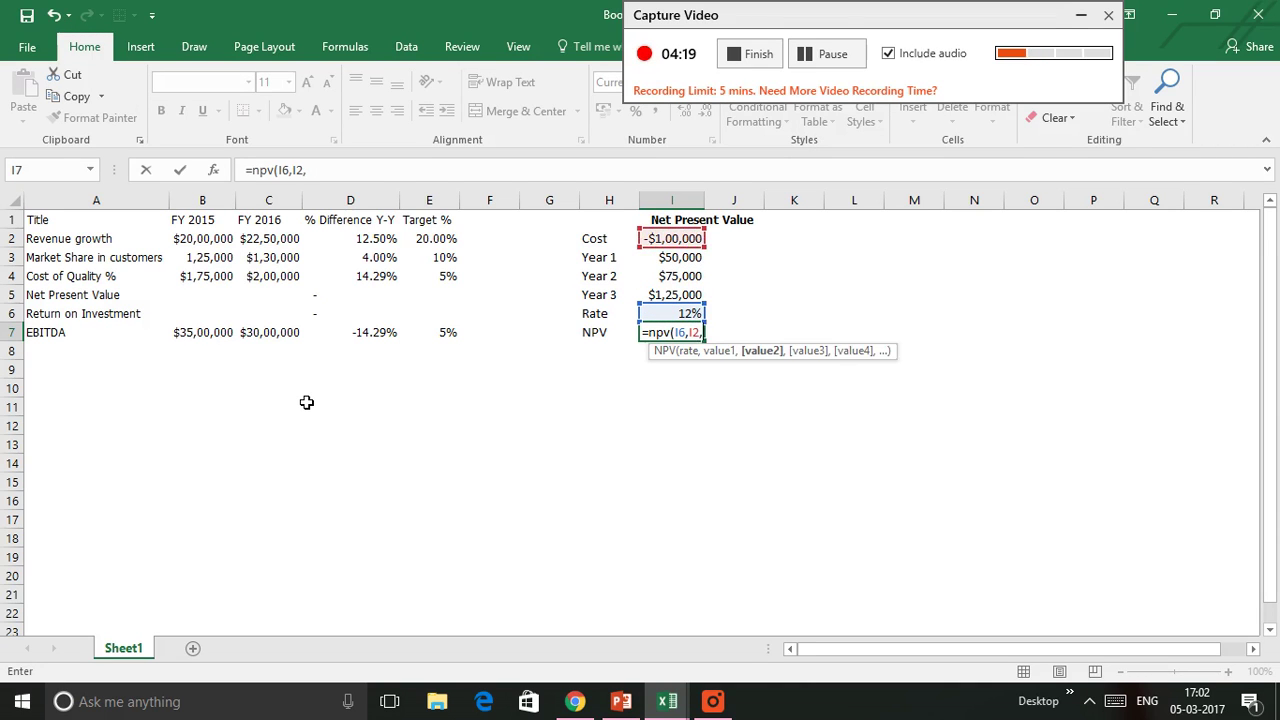
Step: Complete the NPV formula in I7 by adding the Year 1 to Year 3 amounts in I3:I5
{"action": "key", "text": "Up"}
{"action": "key", "text": "Up"}
{"action": "key", "text": "Up"}
{"action": "key", "text": "Up"}
{"action": "key", "text": "shift+Down"}
{"action": "key", "text": "shift+Down"}
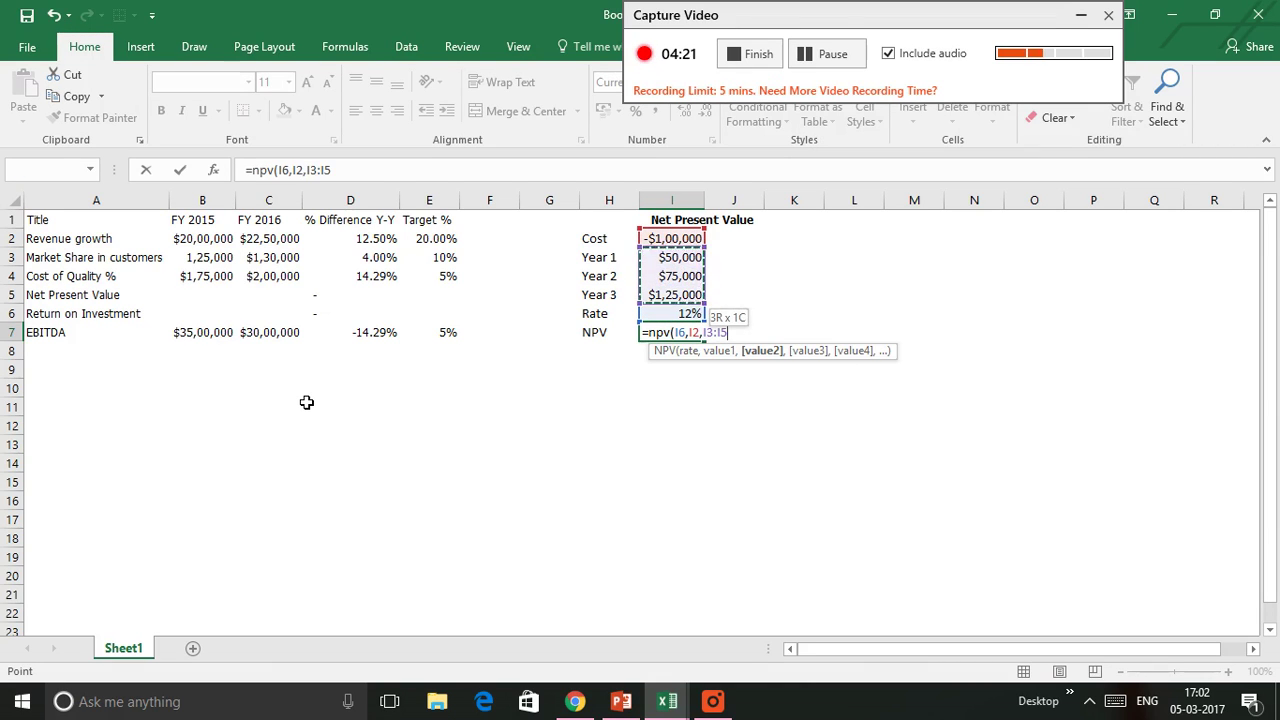
{"action": "type", "text": ")"}
{"action": "key", "text": "Return"}
{"action": "key", "text": "Up"}
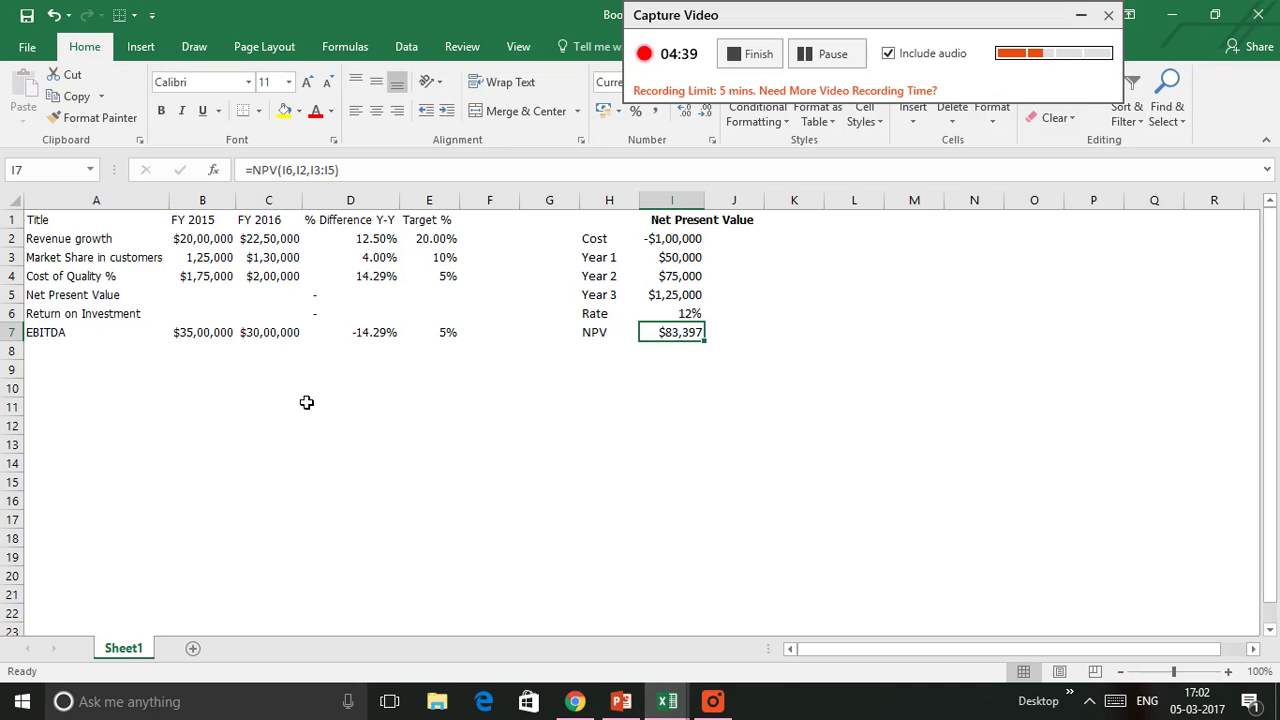
Step: Review the cash flows and rate in column I against the NPV result in I7
{"action": "key", "text": "Up"}
{"action": "key", "text": "Up"}
{"action": "key", "text": "Up"}
{"action": "key", "text": "Up"}
{"action": "key", "text": "Up"}
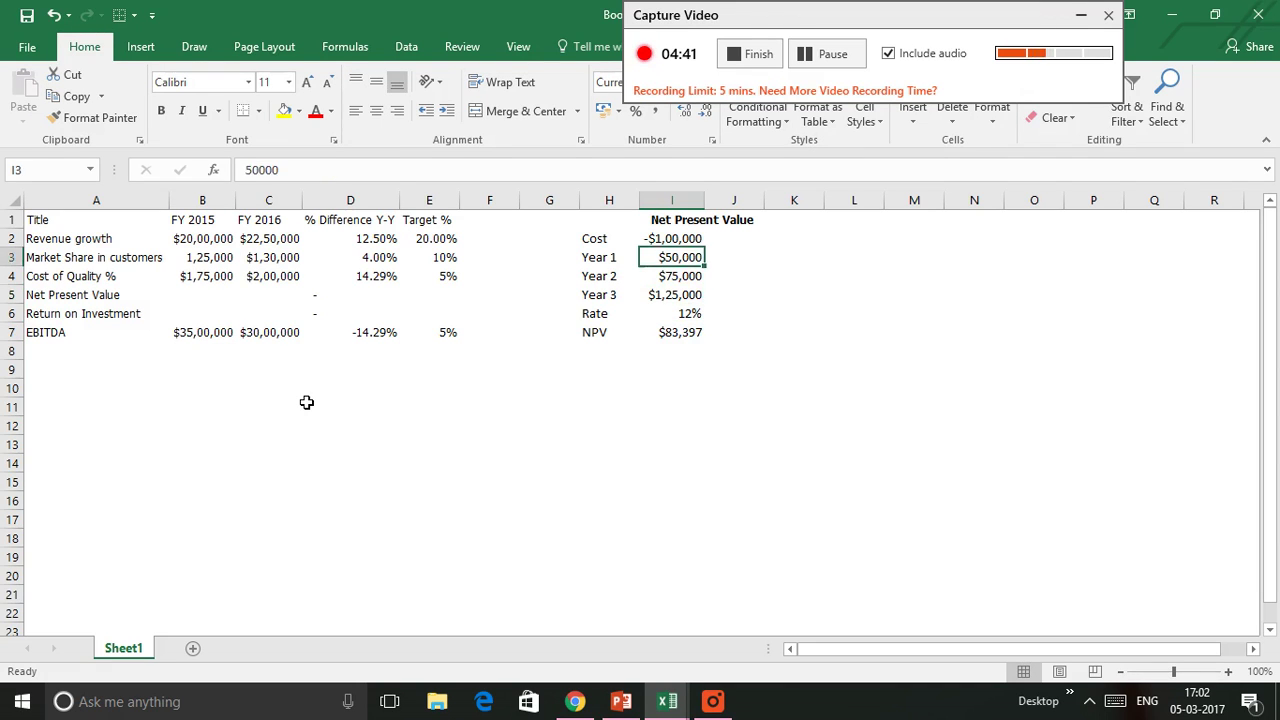
{"action": "key", "text": "Down"}
{"action": "key", "text": "Down"}
{"action": "key", "text": "Down"}
{"action": "key", "text": "Down"}
{"action": "key", "text": "Down"}
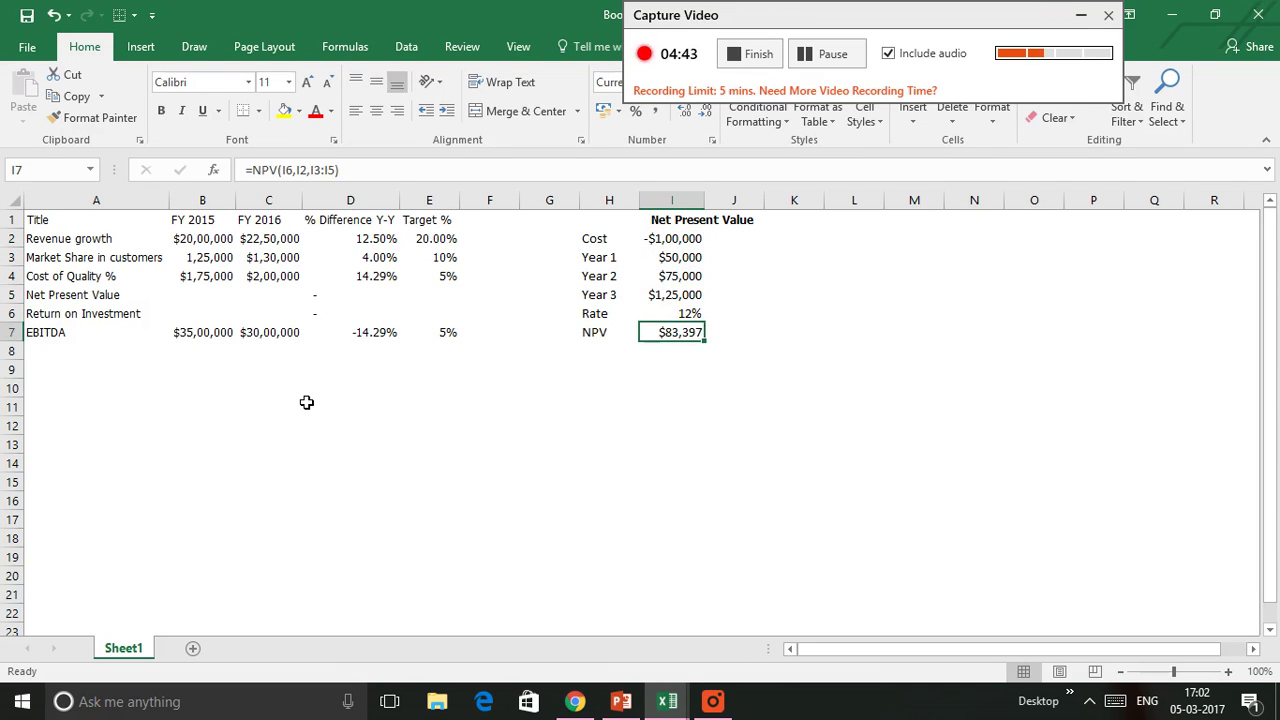
Step: Make the NPV label and its result in H7:I7 bold
{"action": "key", "text": "Left"}
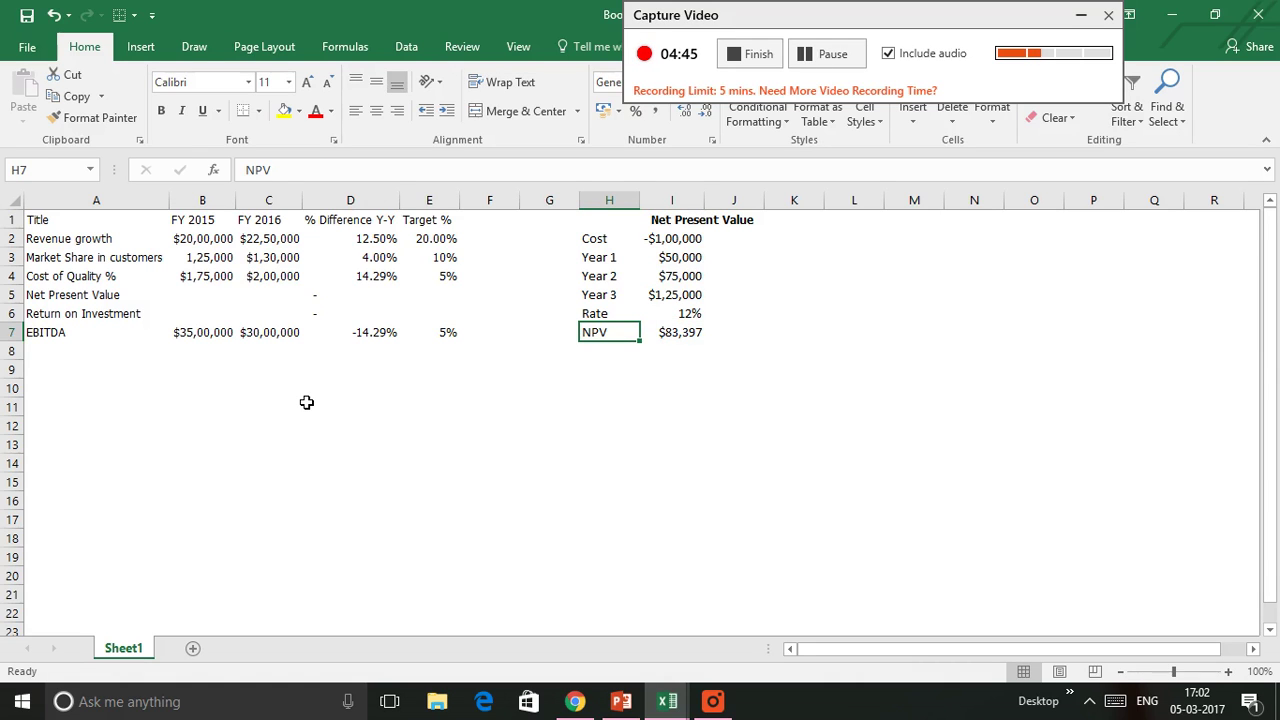
{"action": "key", "text": "Down"}
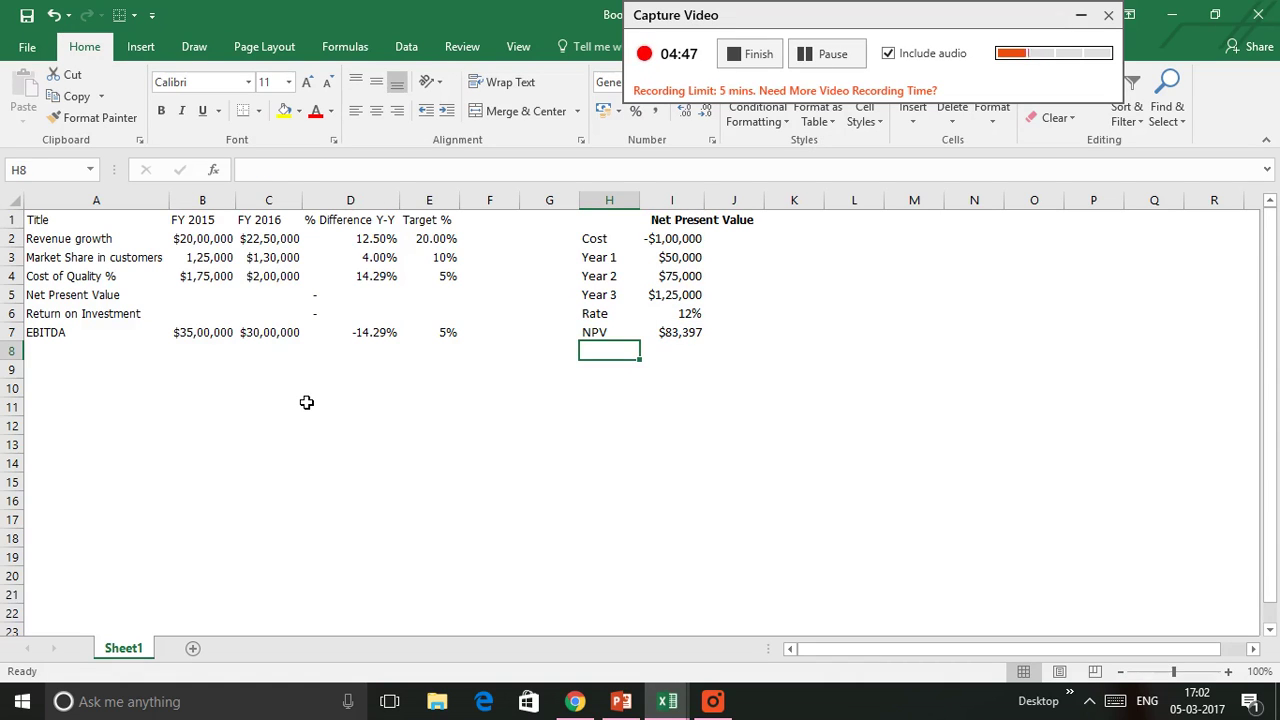
{"action": "key", "text": "Right"}
{"action": "key", "text": "Up"}
{"action": "key", "text": "Down"}
{"action": "key", "text": "Left"}
{"action": "key", "text": "Up"}
{"action": "key", "text": "shift+Right"}
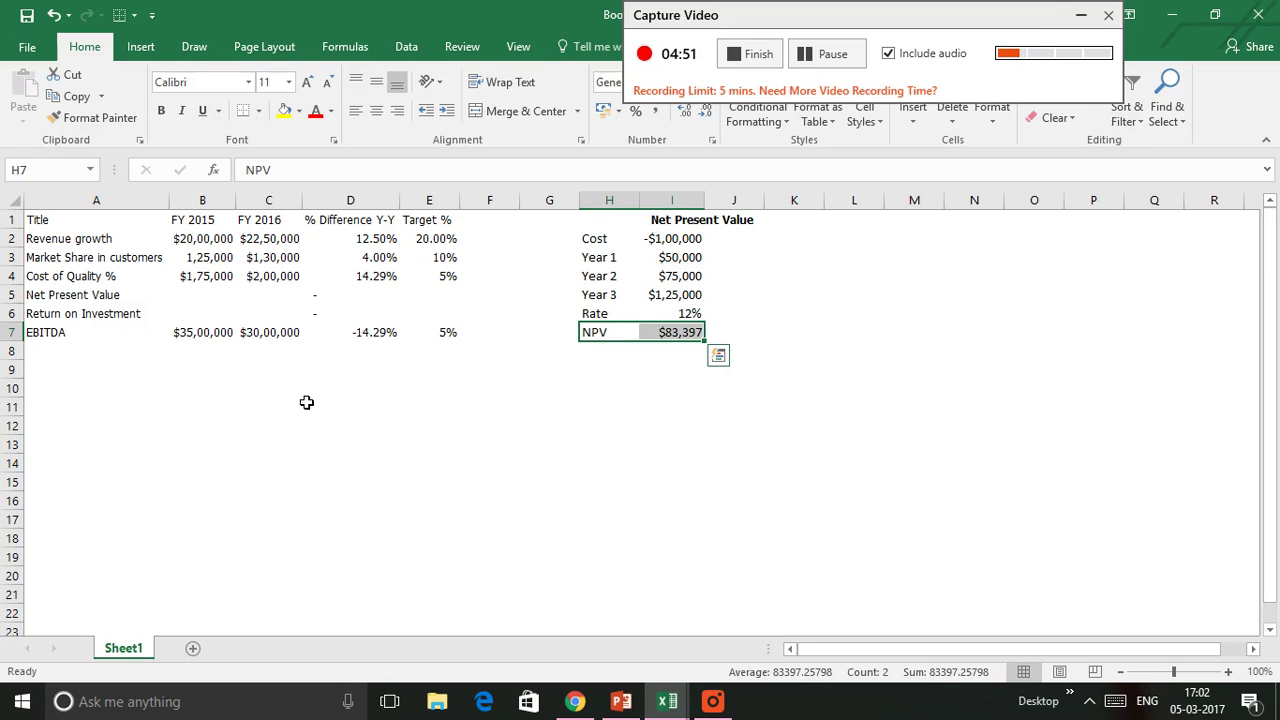
{"action": "key", "text": "ctrl+b"}
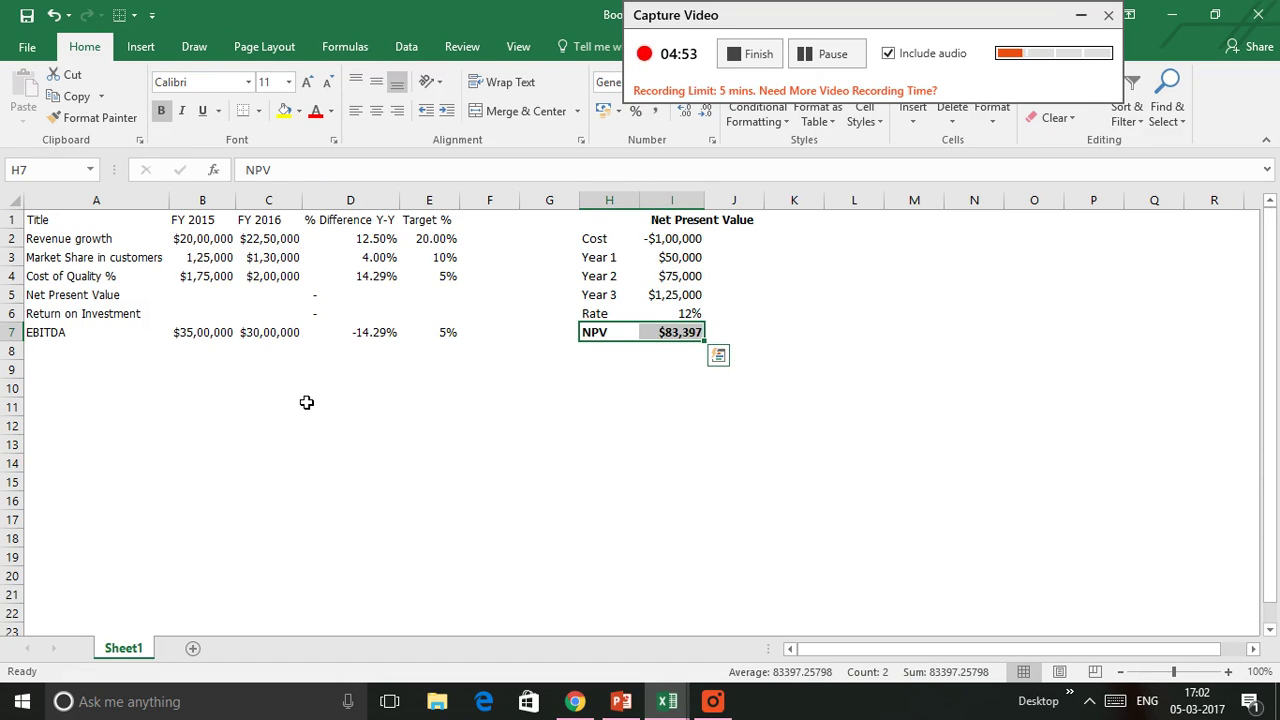
{"action": "left_click_drag", "start_coordinate": [430, 407], "coordinate": [490, 388]}
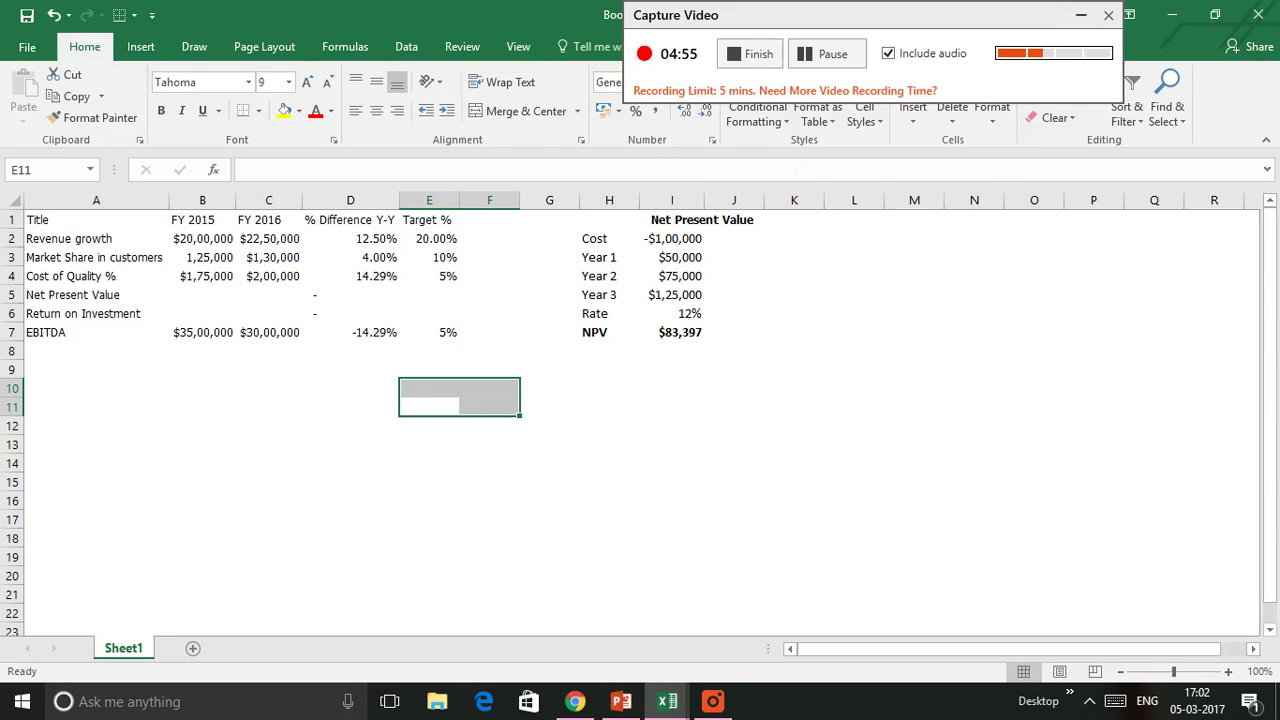